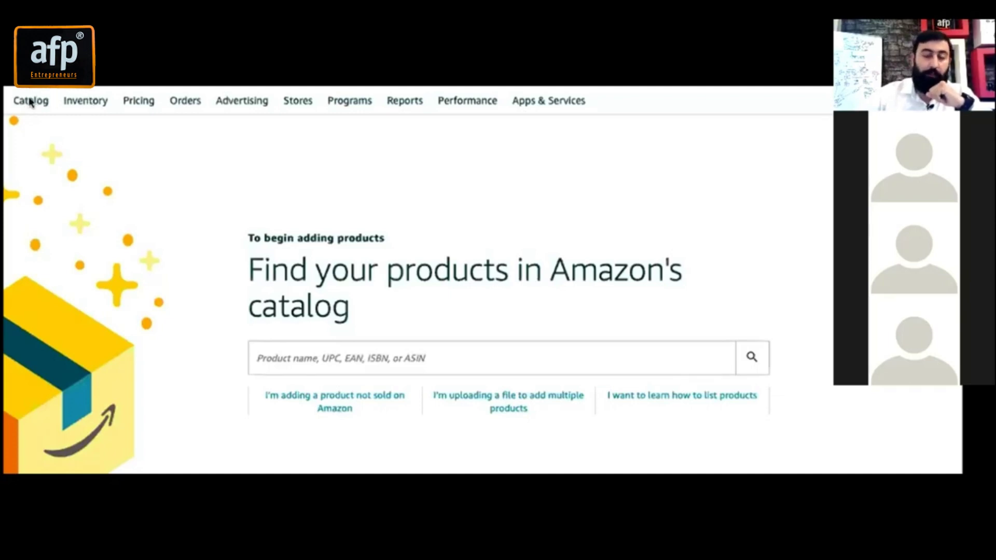
# Return to the Add a Product page and start listing a product not sold on Amazon.
pyautogui.click(29, 101)
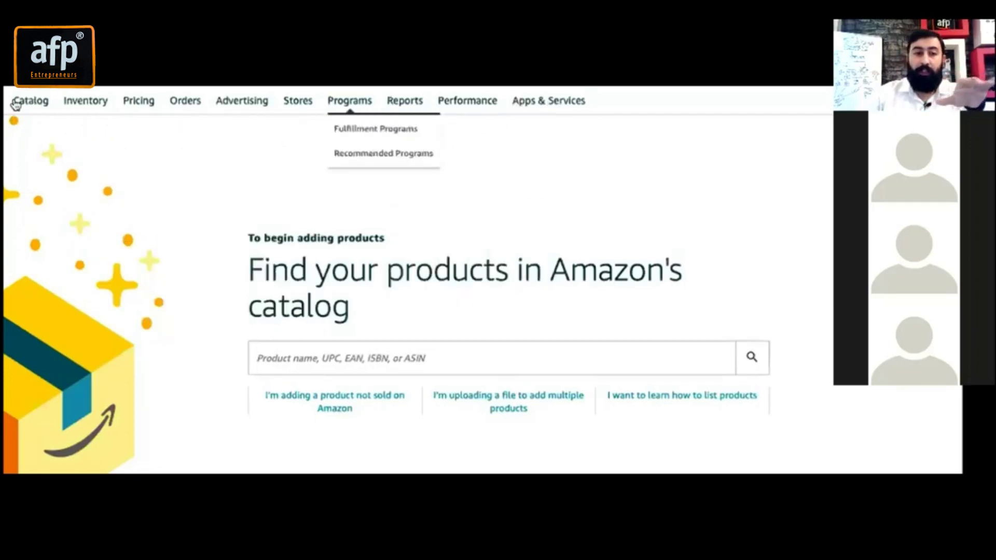
pyautogui.moveTo(35, 102)
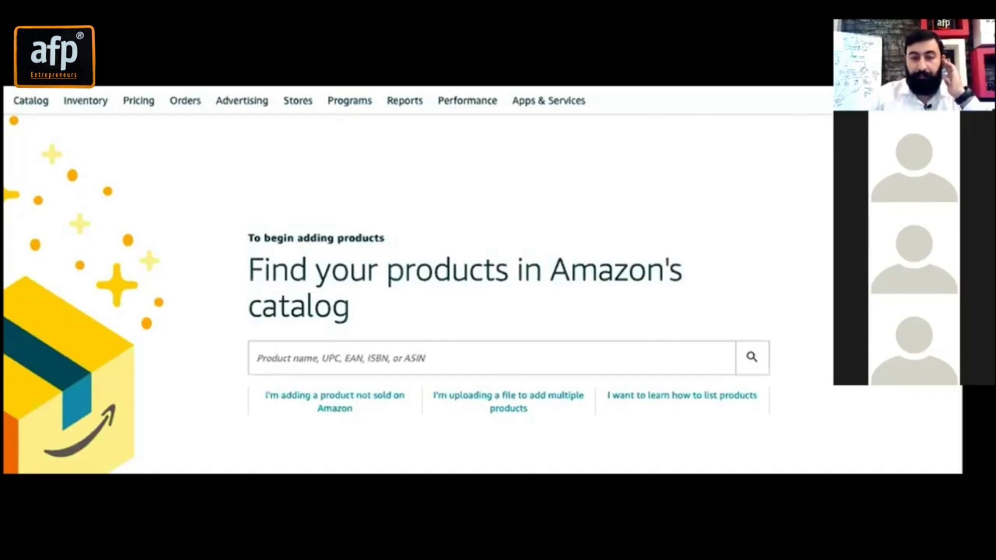
pyautogui.click(344, 395)
pyautogui.moveTo(83, 104)
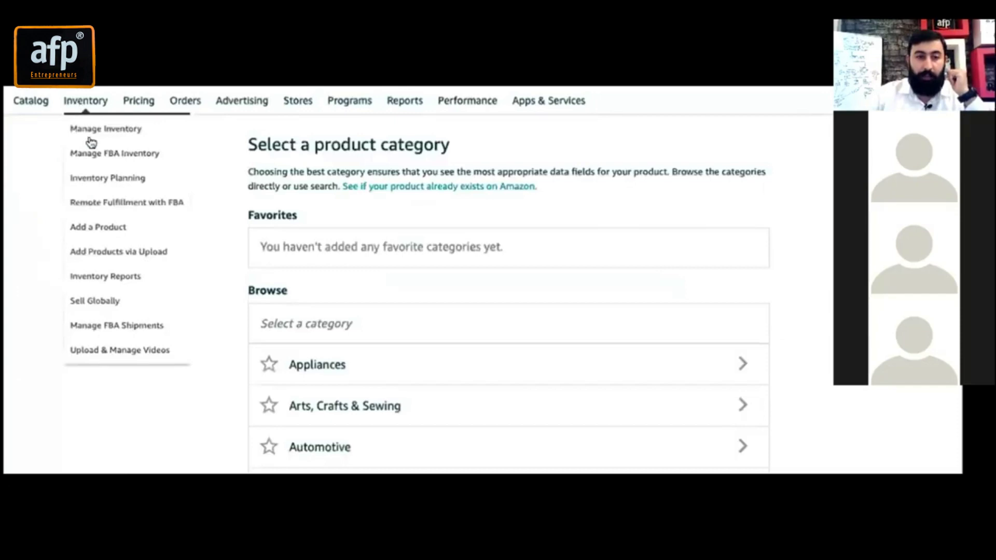
pyautogui.click(89, 224)
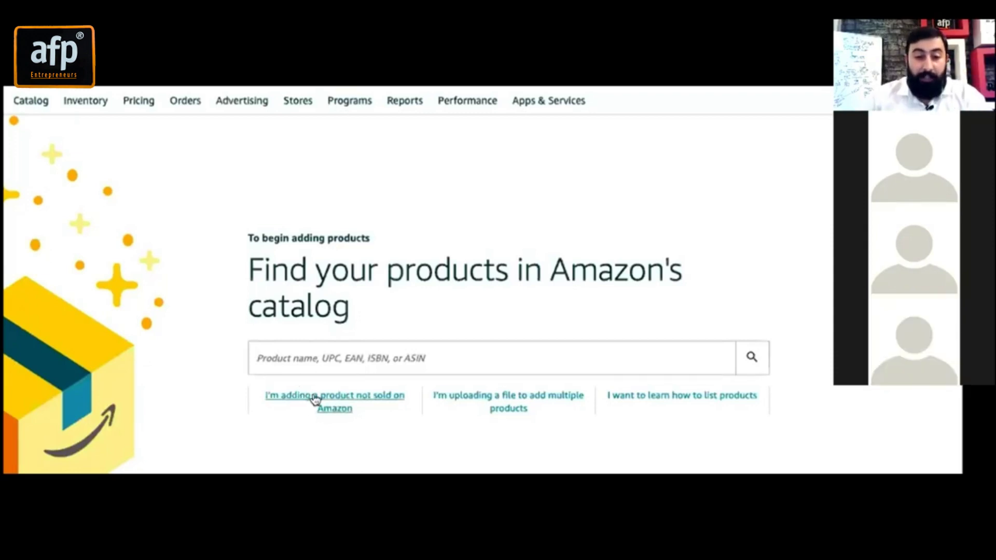
pyautogui.click(342, 399)
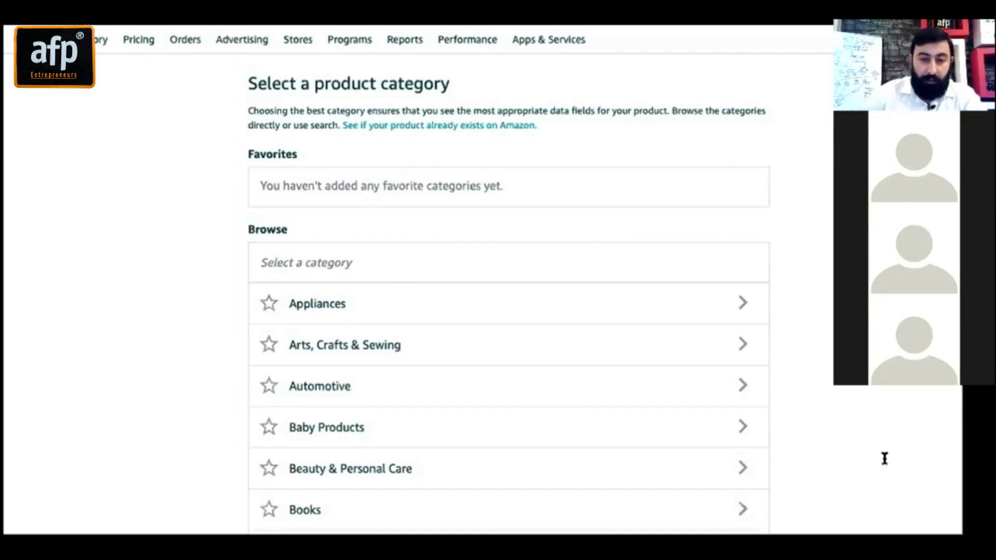
# Look through the top-level product categories available for the new listing.
pyautogui.scroll(-4, 384, 332)
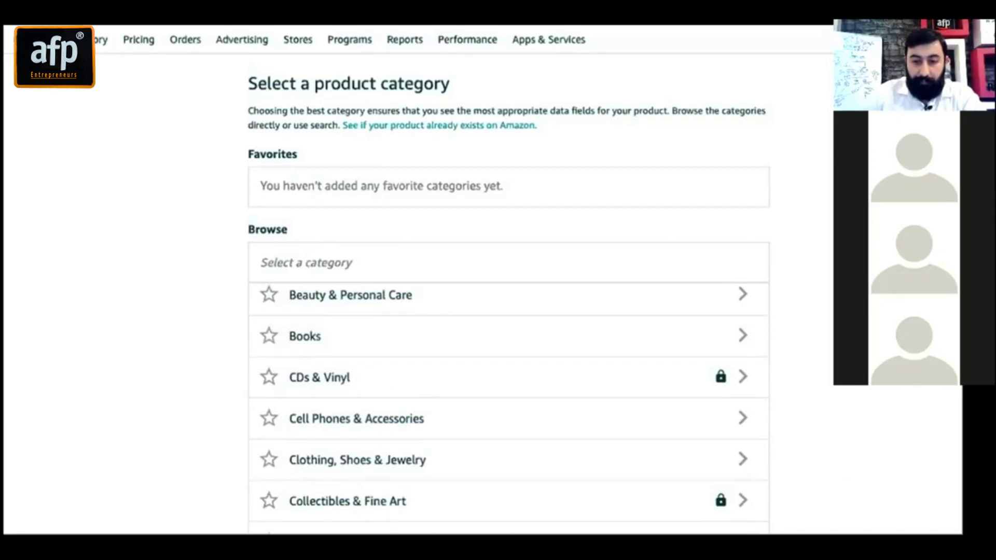
pyautogui.scroll(-2, 412, 391)
pyautogui.scroll(3, 415, 389)
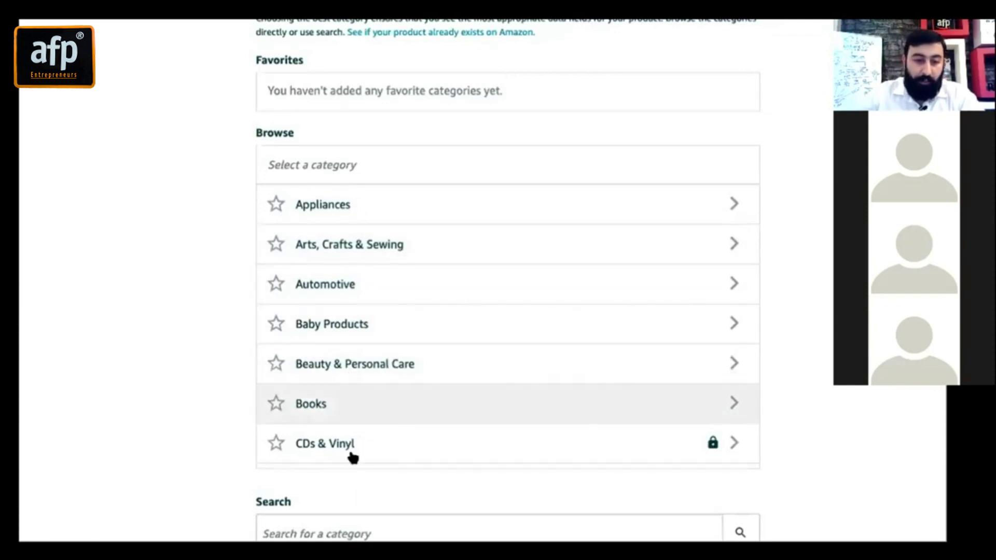
pyautogui.scroll(-3, 338, 442)
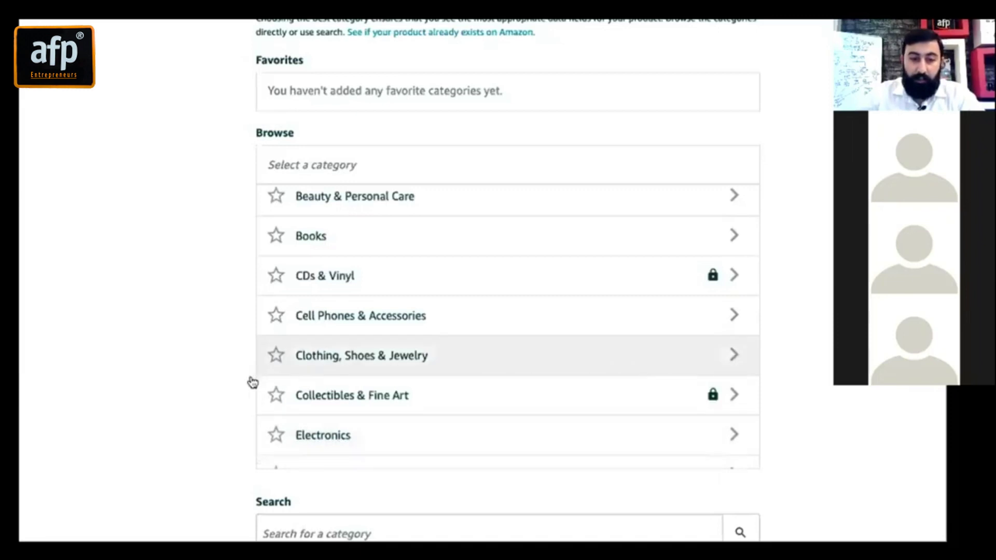
pyautogui.scroll(4, 451, 364)
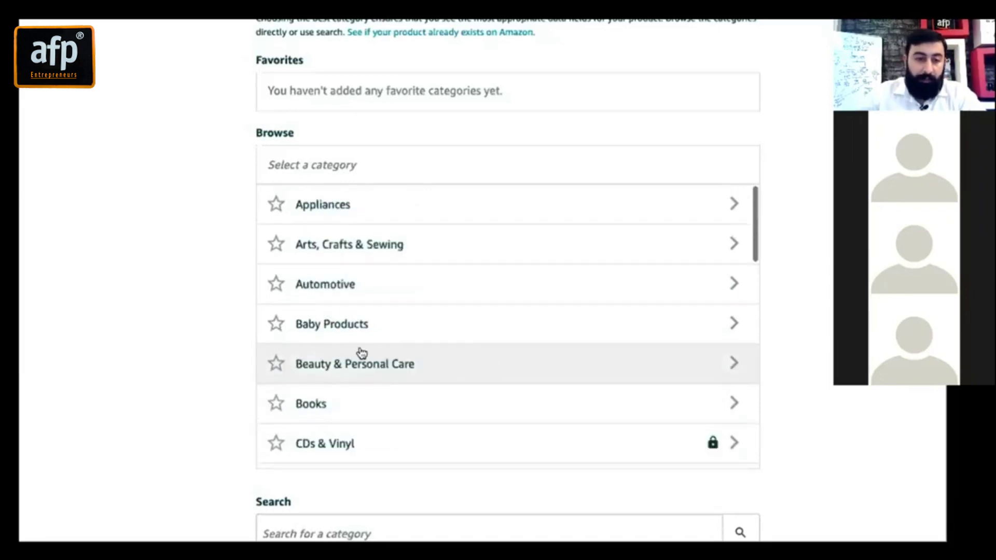
# Examine the subcategories under Beauty & Personal Care > Personal Care, and clear the category selection.
pyautogui.click(332, 366)
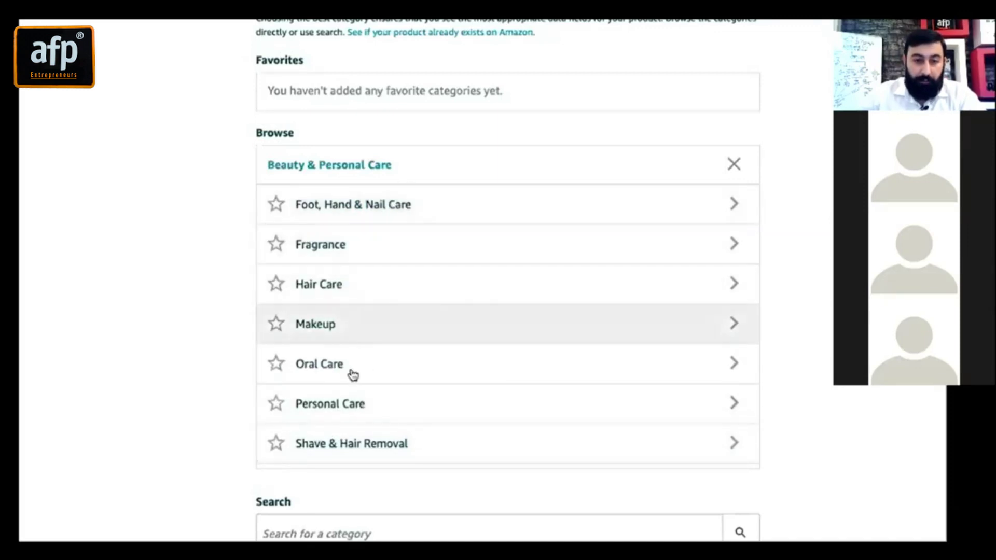
pyautogui.scroll(-2, 350, 374)
pyautogui.scroll(2, 349, 439)
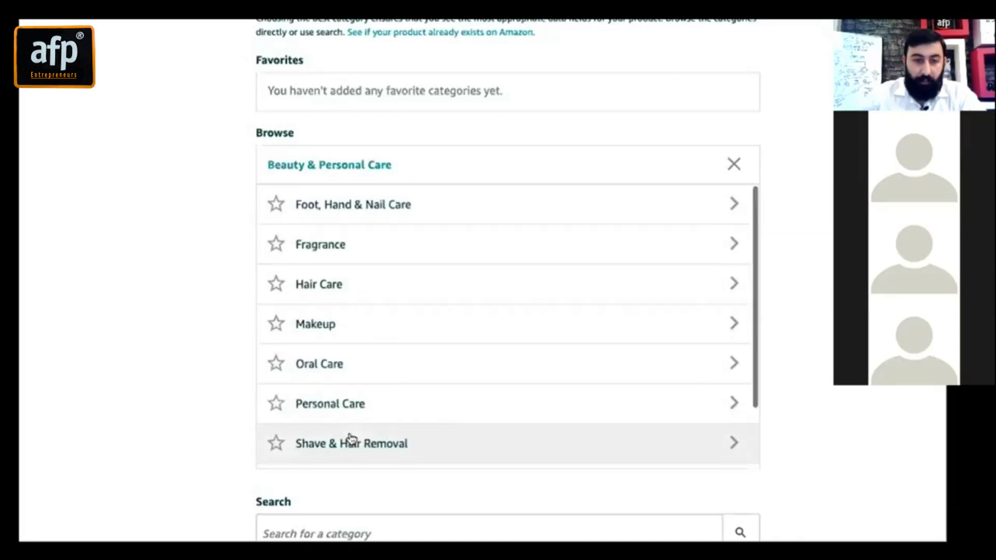
pyautogui.click(356, 404)
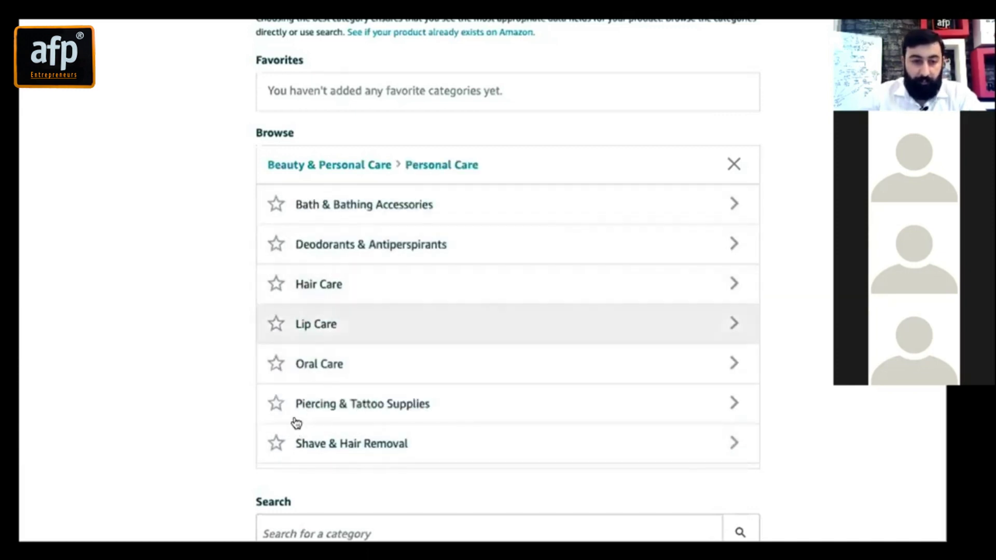
pyautogui.scroll(-1, 395, 353)
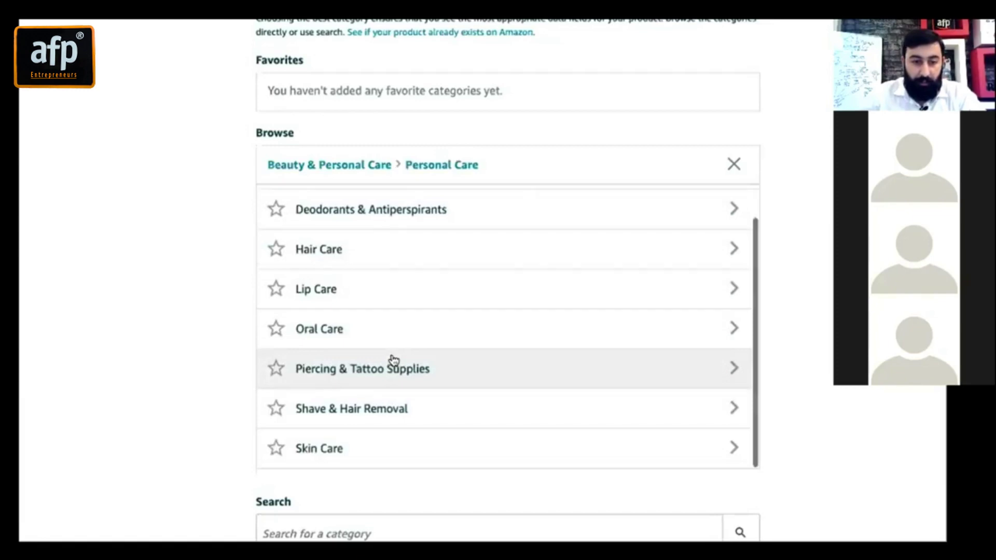
pyautogui.scroll(1, 358, 379)
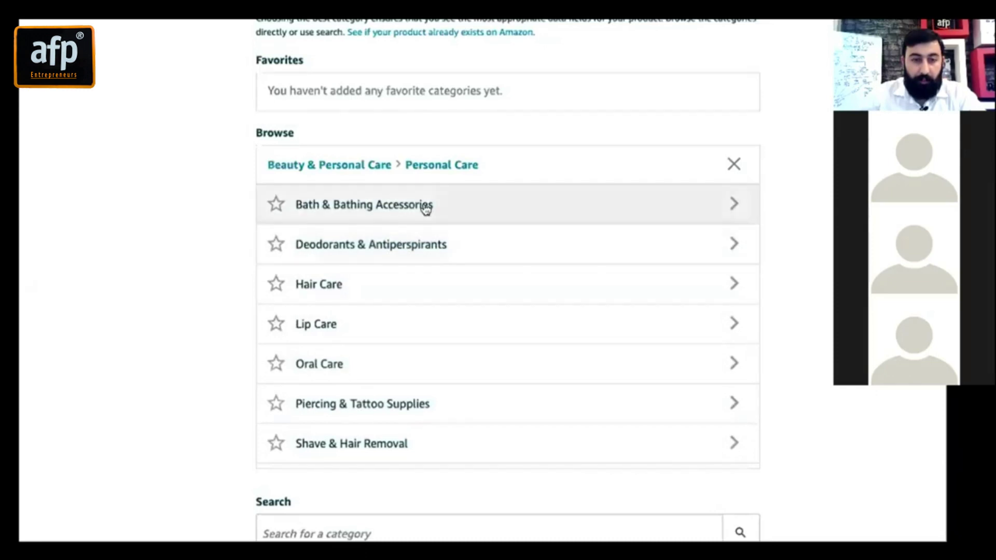
pyautogui.click(735, 164)
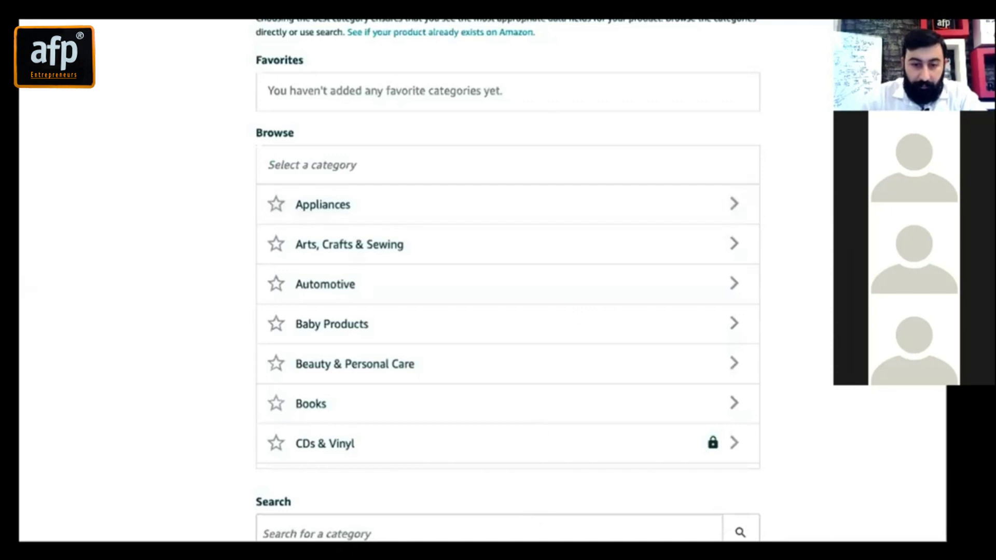
# Open the Amazon shopping site in a new tab of the local Chrome browser.
pyautogui.hotkey('ctrl', 't')
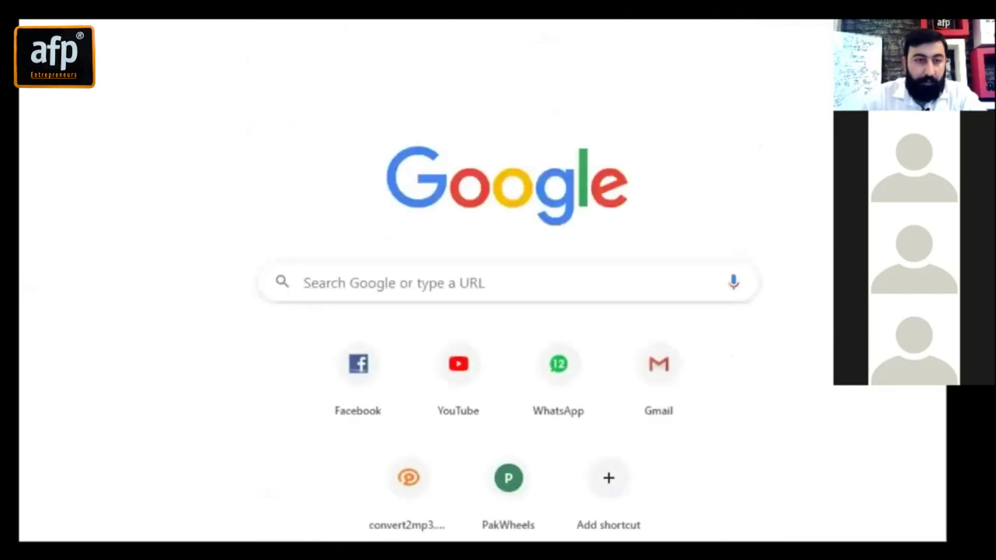
pyautogui.hotkey('ctrl', 'l')
pyautogui.write('amazon')
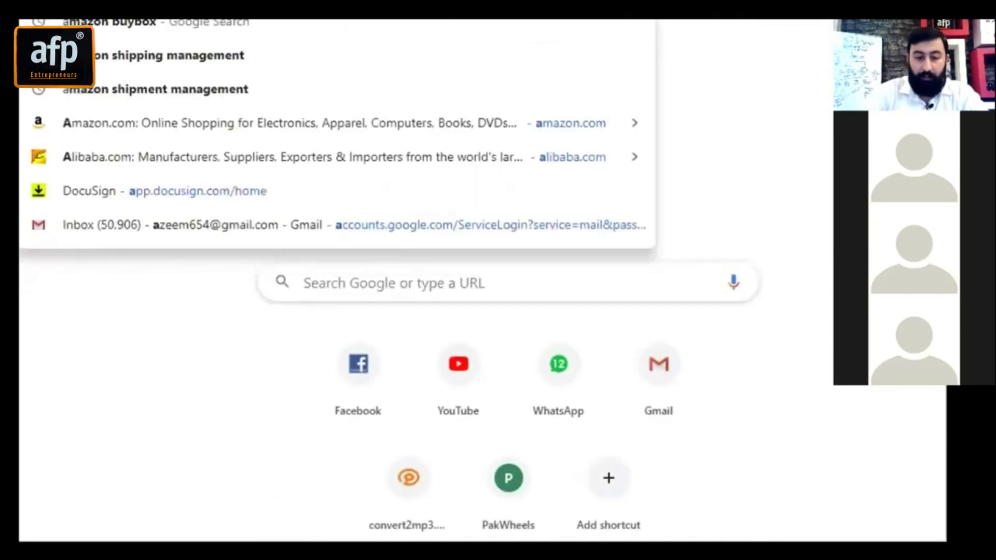
pyautogui.press('Return')
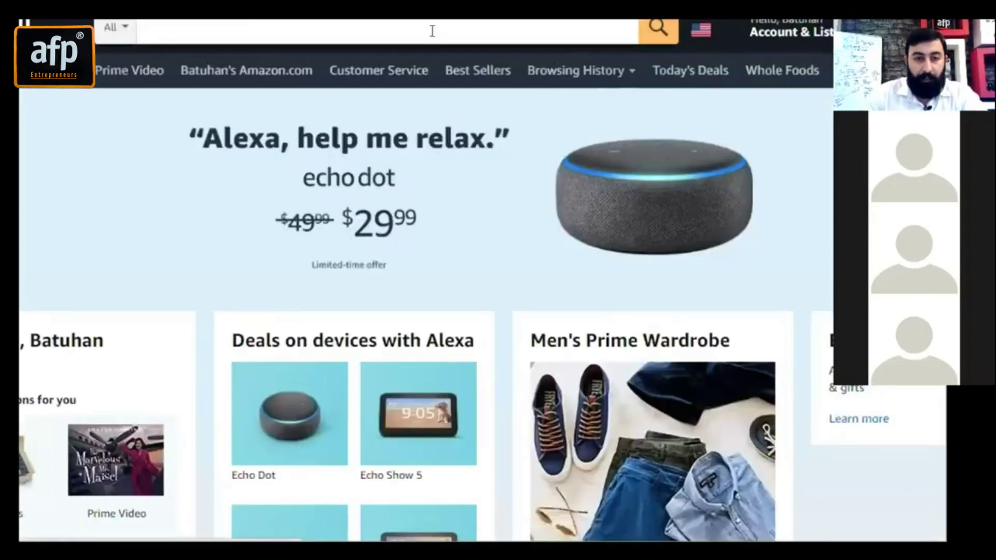
# Search the Amazon store for "sanitizers".
pyautogui.click(428, 30)
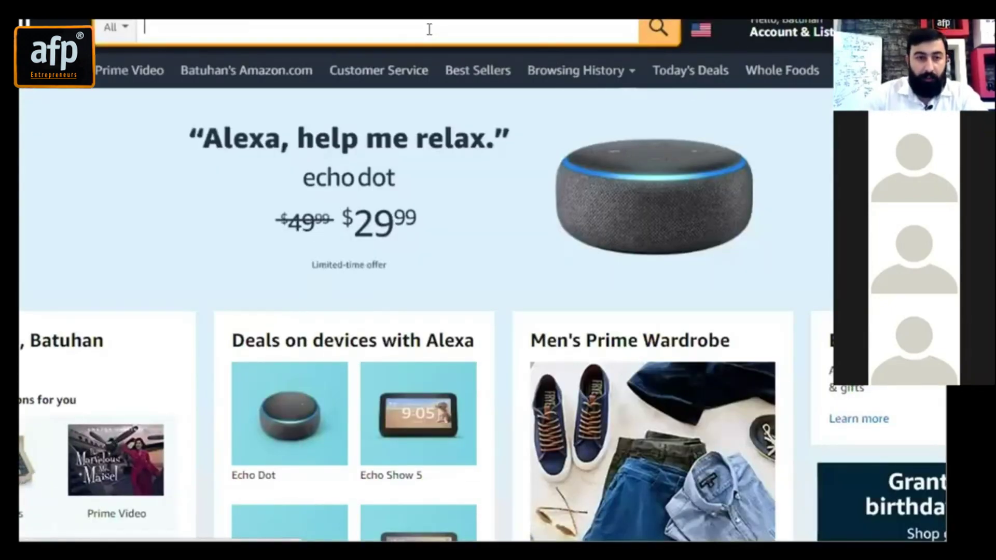
pyautogui.write('sanitizer')
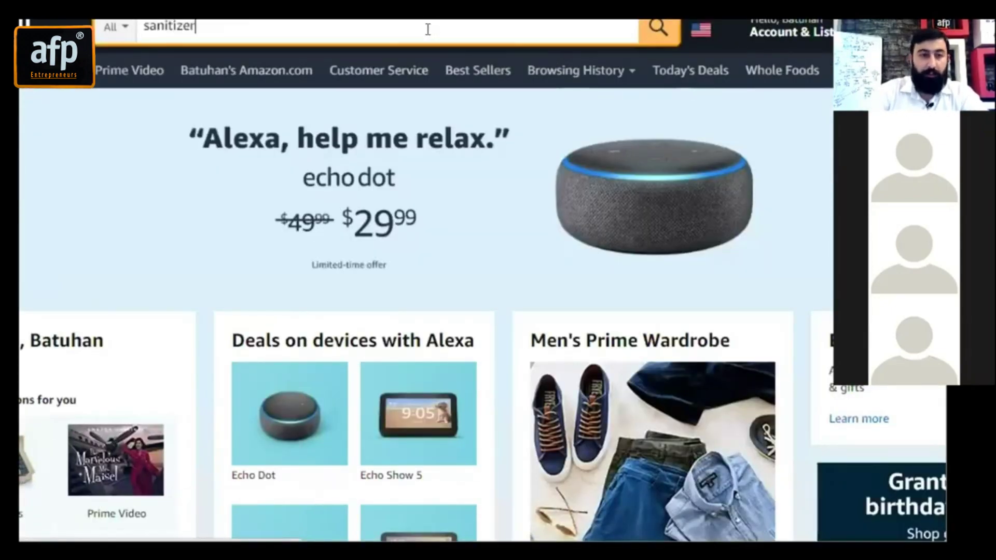
pyautogui.write('s')
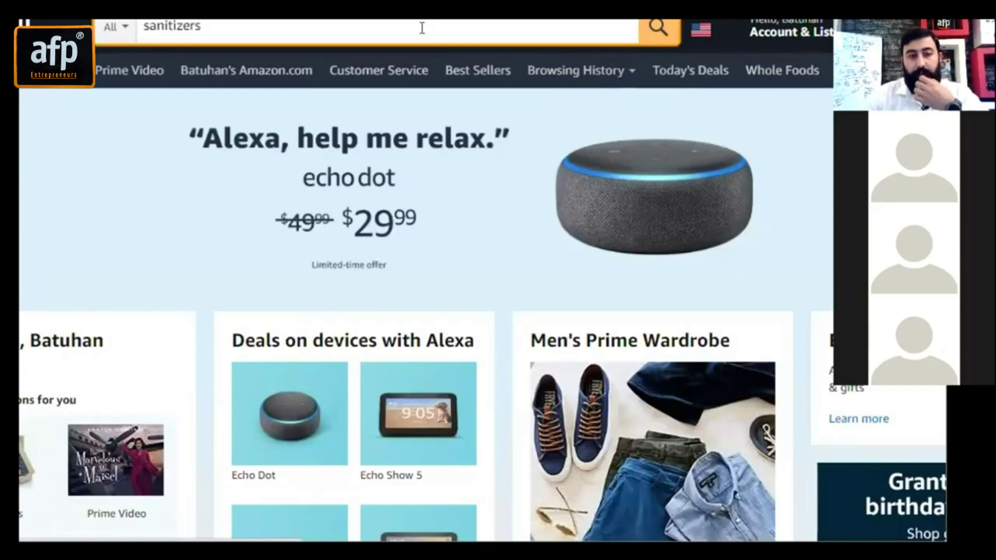
pyautogui.press('Return')
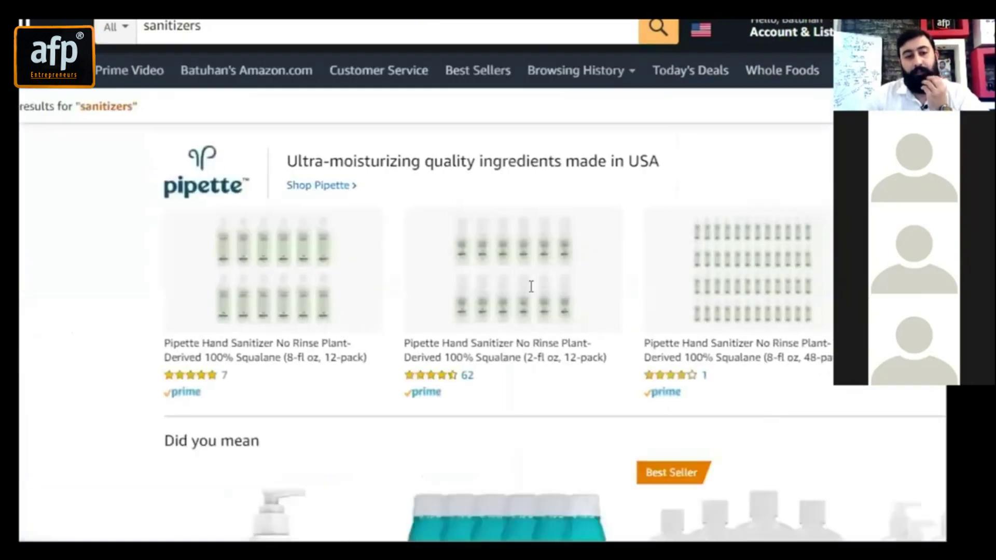
# Examine the sanitizer search results for the product categories and sales ranks of comparable hand sanitizers.
pyautogui.scroll(-1, 544, 347)
pyautogui.scroll(-6, 545, 346)
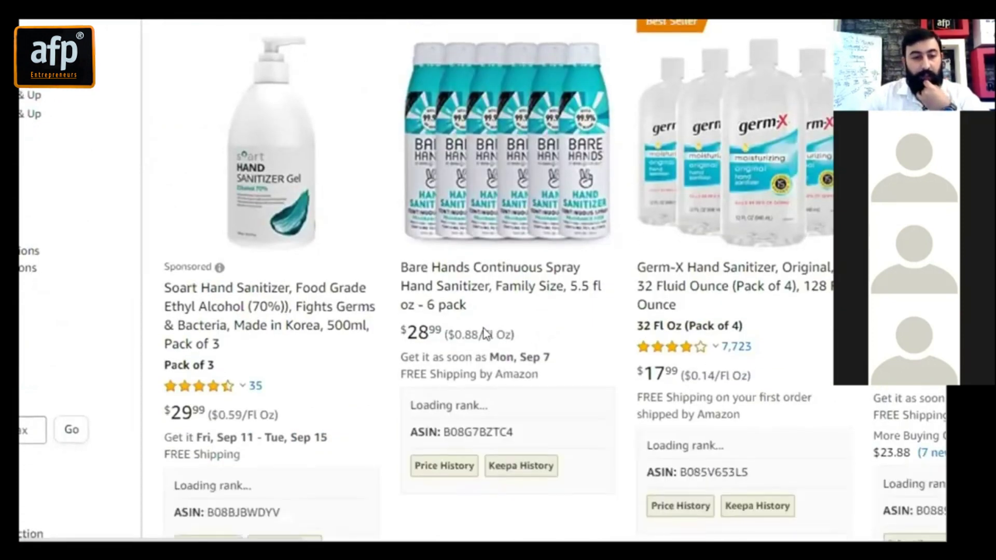
pyautogui.scroll(-4, 484, 332)
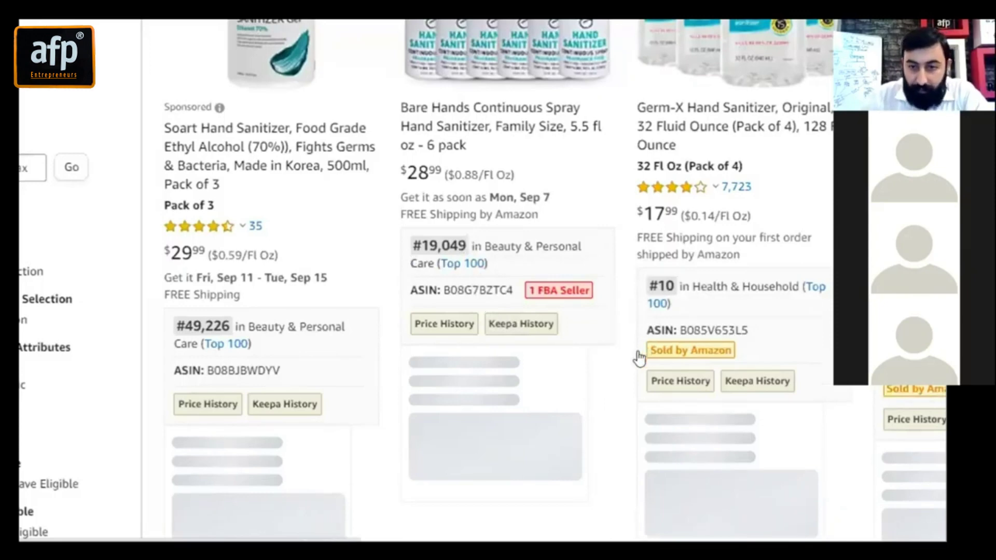
pyautogui.scroll(-1, 467, 371)
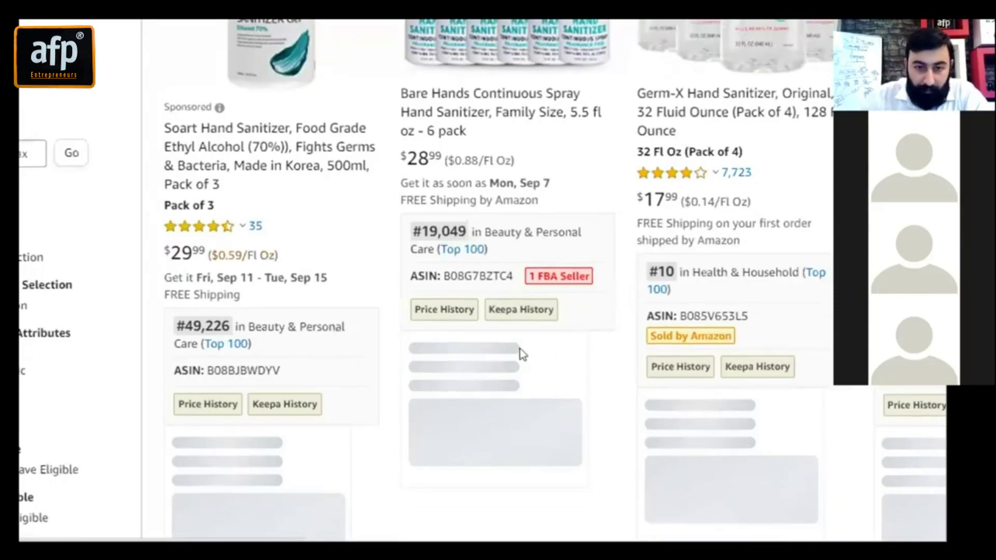
pyautogui.scroll(-10, 523, 353)
pyautogui.scroll(3, 523, 352)
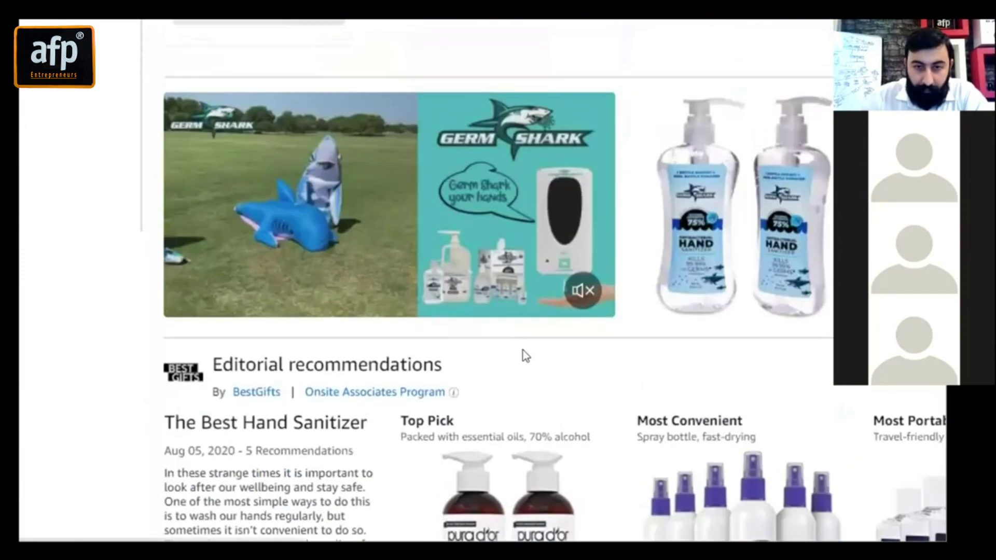
pyautogui.scroll(-3, 496, 374)
pyautogui.scroll(-2, 495, 375)
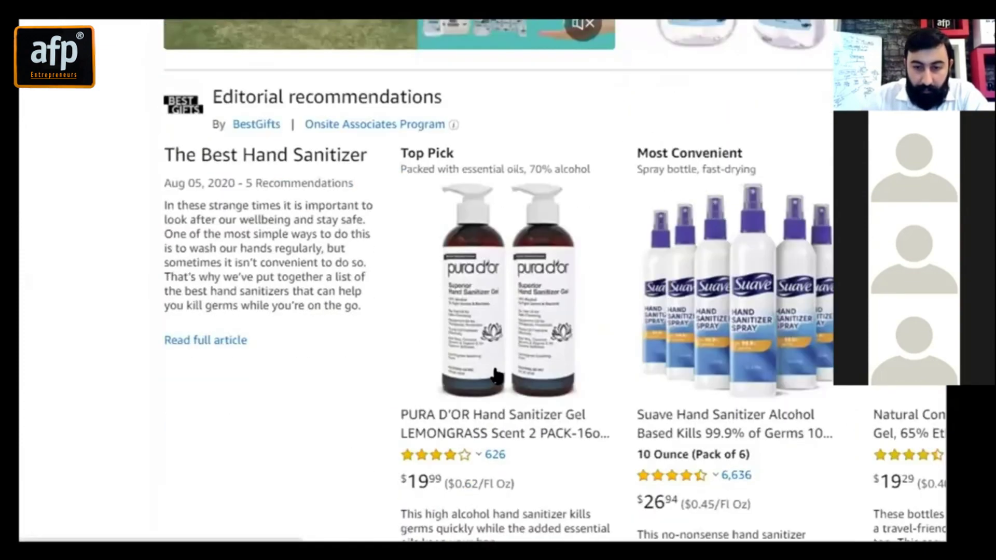
pyautogui.scroll(-2, 496, 375)
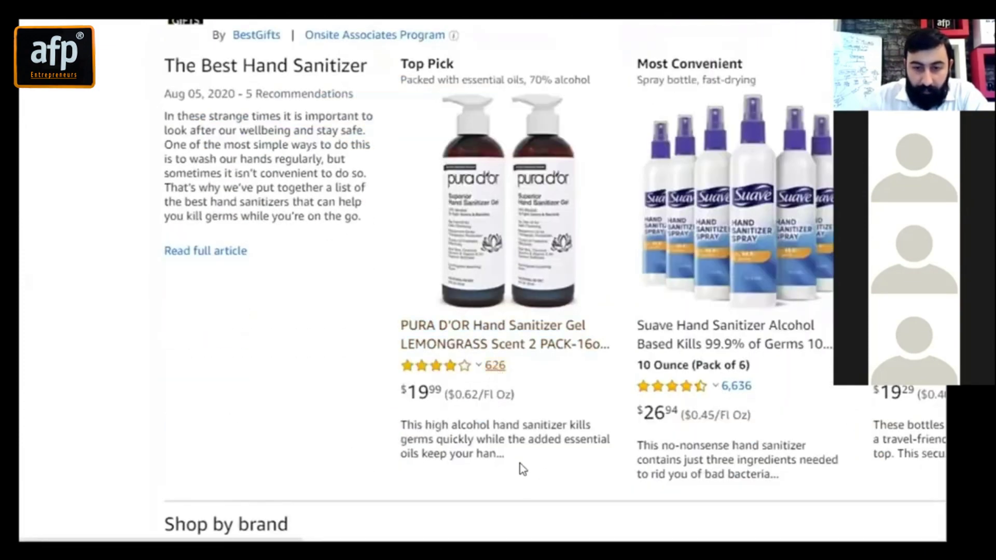
pyautogui.scroll(-8, 561, 367)
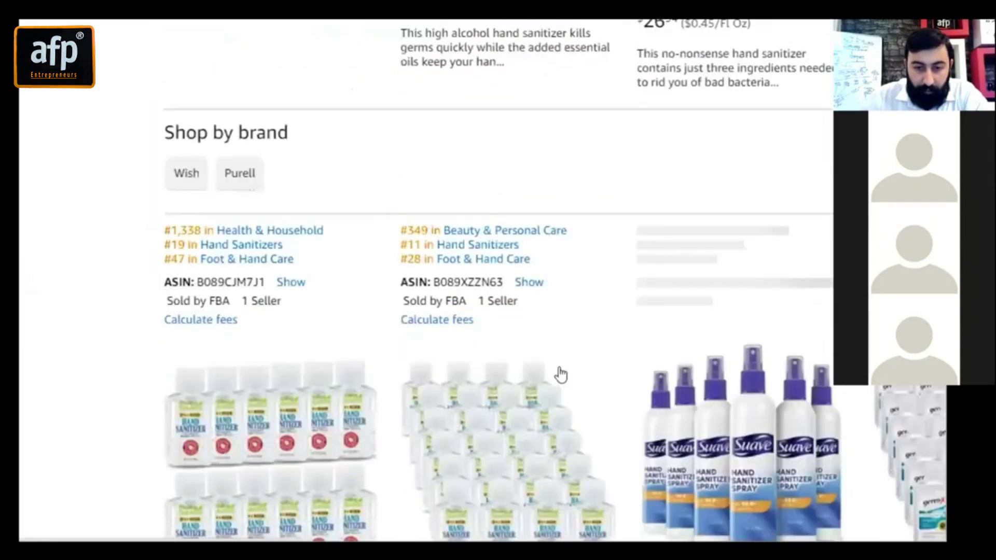
pyautogui.scroll(-5, 561, 367)
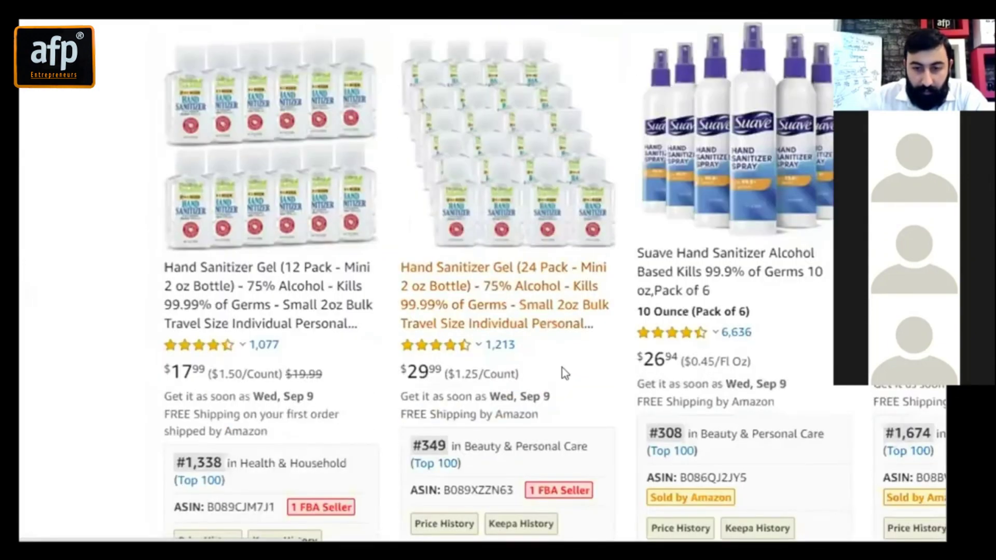
pyautogui.moveTo(748, 156)
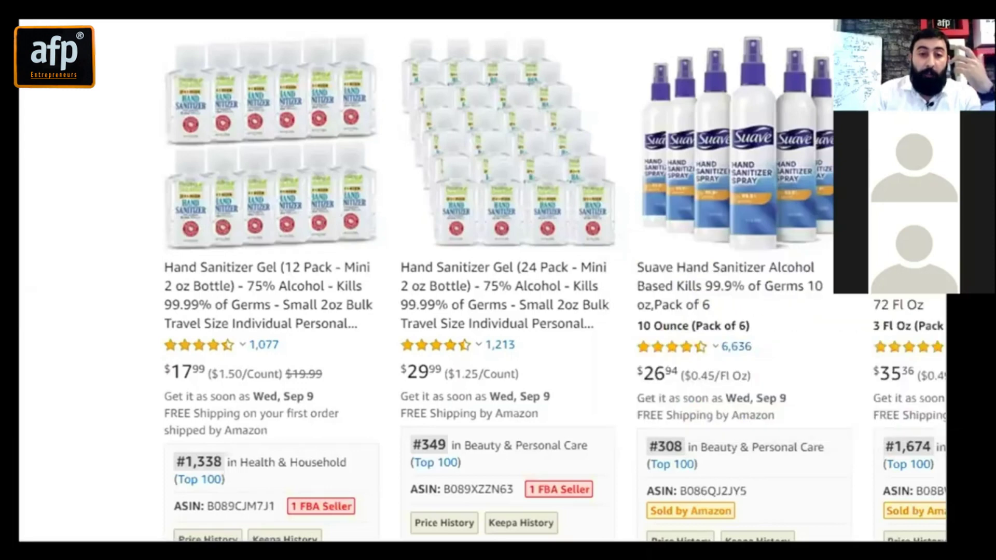
# Switch back to the remote TeamViewer session and choose Beauty & Personal Care > Personal Care as the product's category path.
pyautogui.moveTo(665, 541)
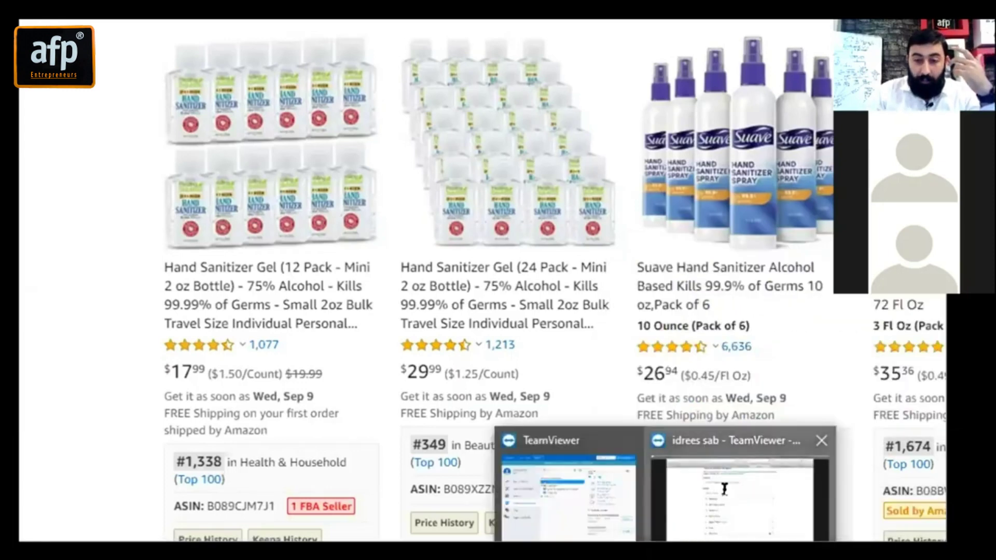
pyautogui.click(731, 498)
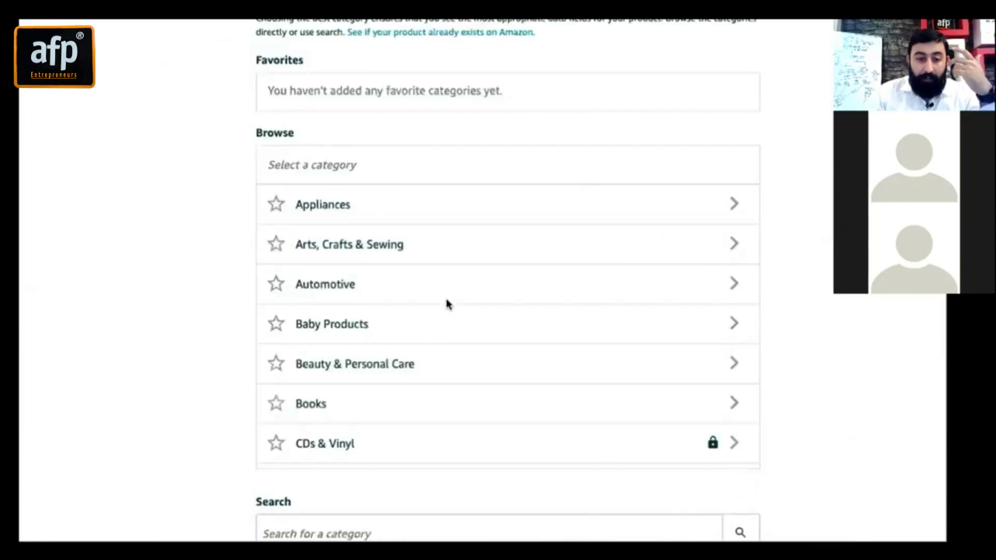
pyautogui.click(410, 366)
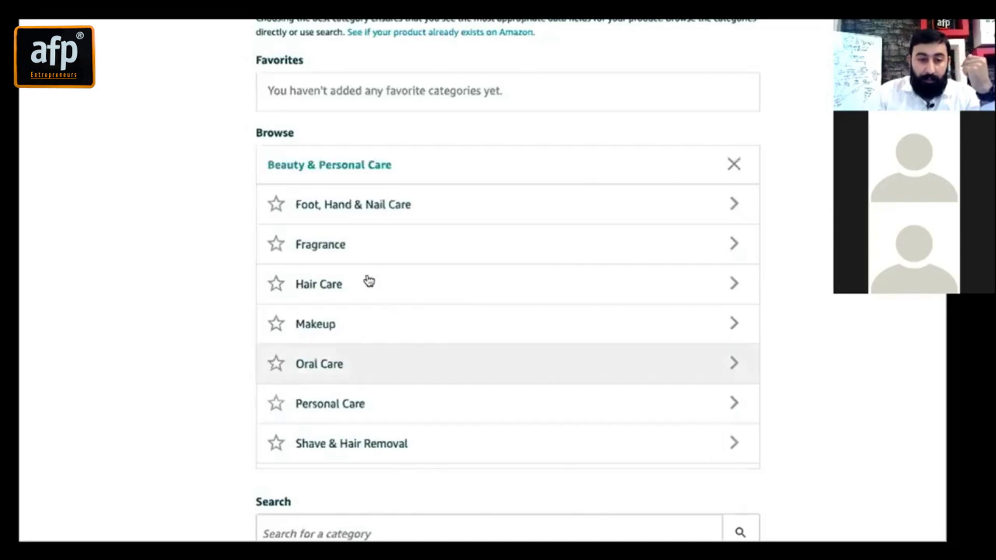
pyautogui.click(353, 407)
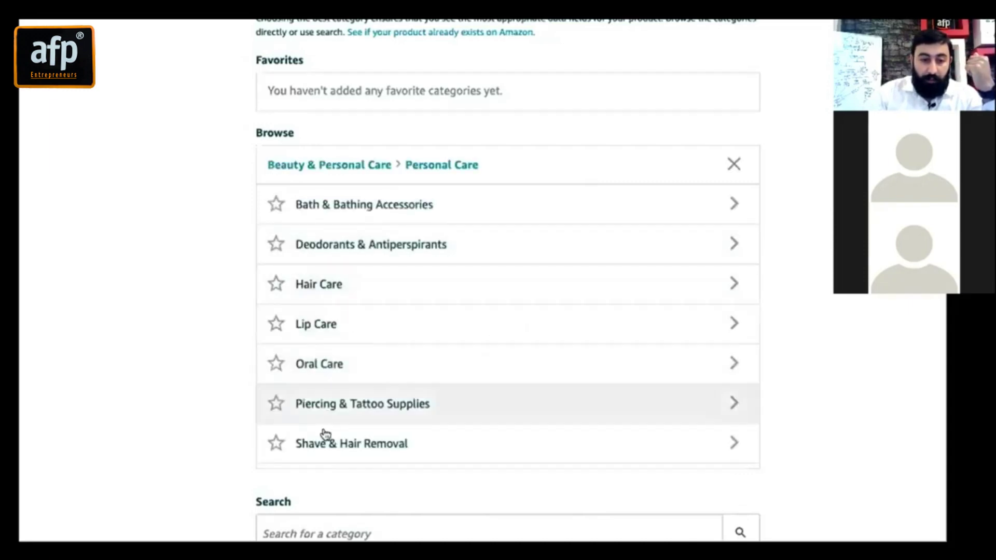
# Check the Personal Care subcategories and search the product categories for "sanitizer".
pyautogui.scroll(-1, 342, 404)
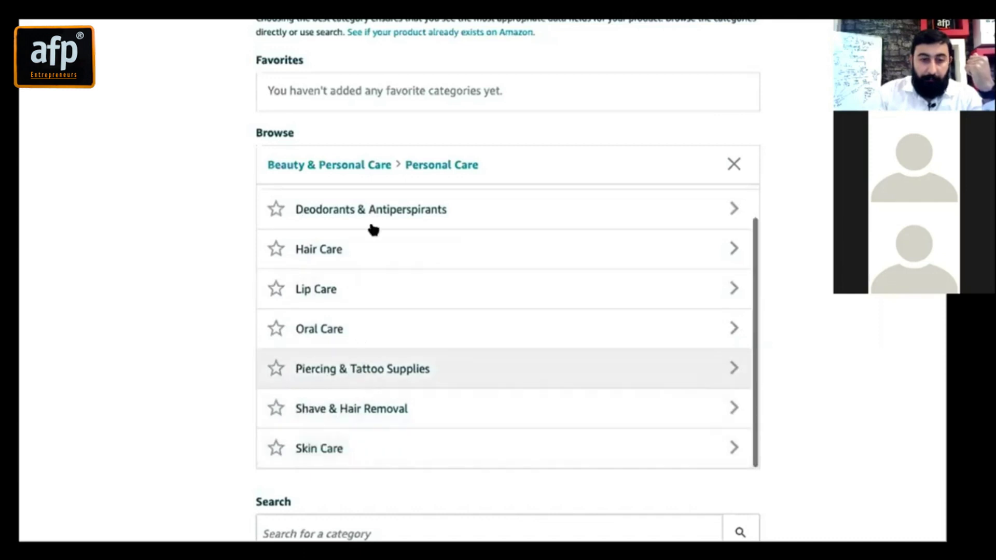
pyautogui.scroll(1, 372, 227)
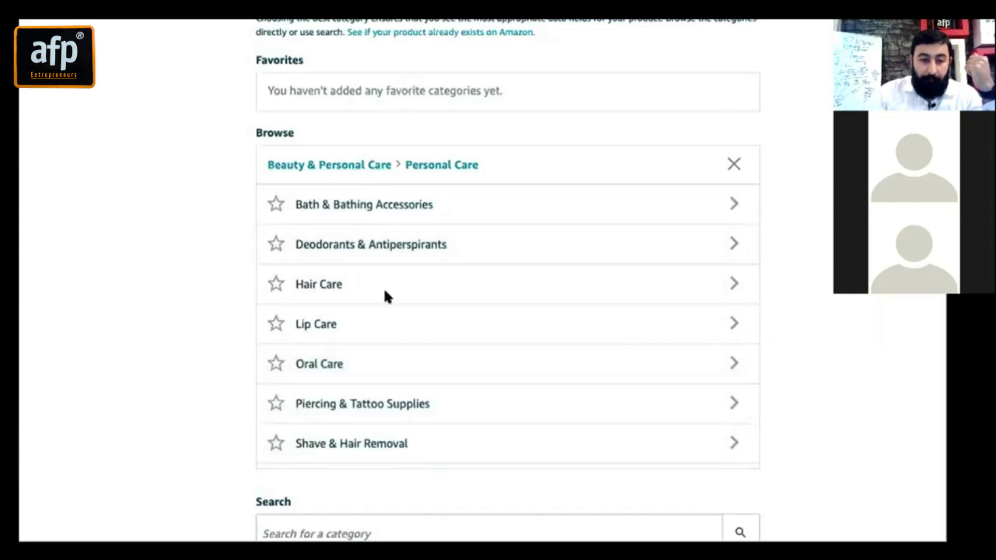
pyautogui.scroll(-1, 387, 321)
pyautogui.scroll(-2, 843, 493)
pyautogui.scroll(-2, 842, 494)
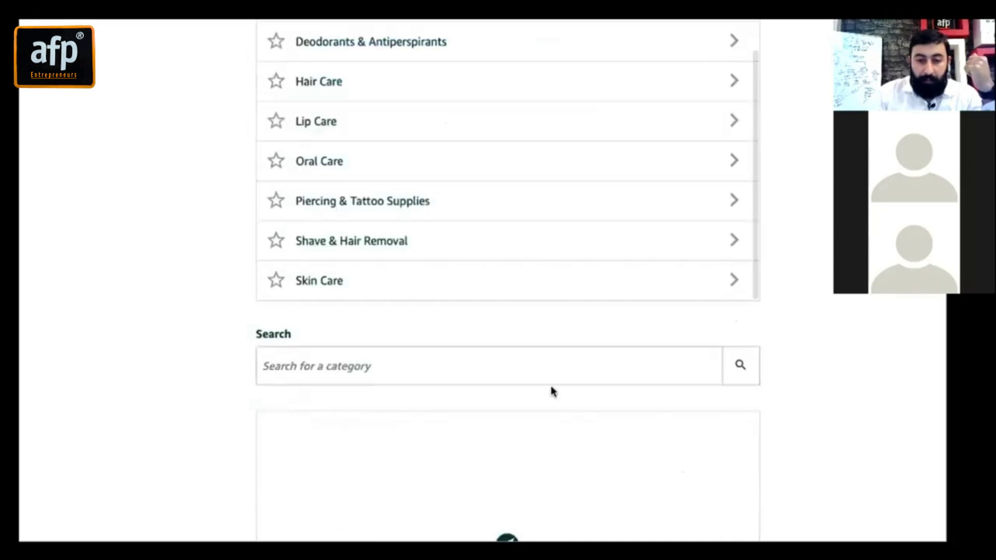
pyautogui.click(554, 362)
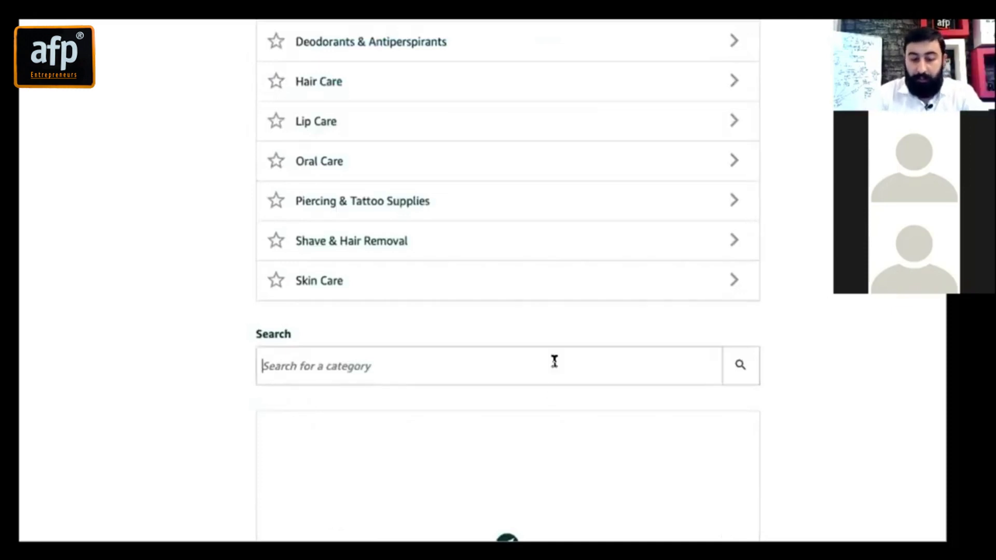
pyautogui.write('sanatizer')
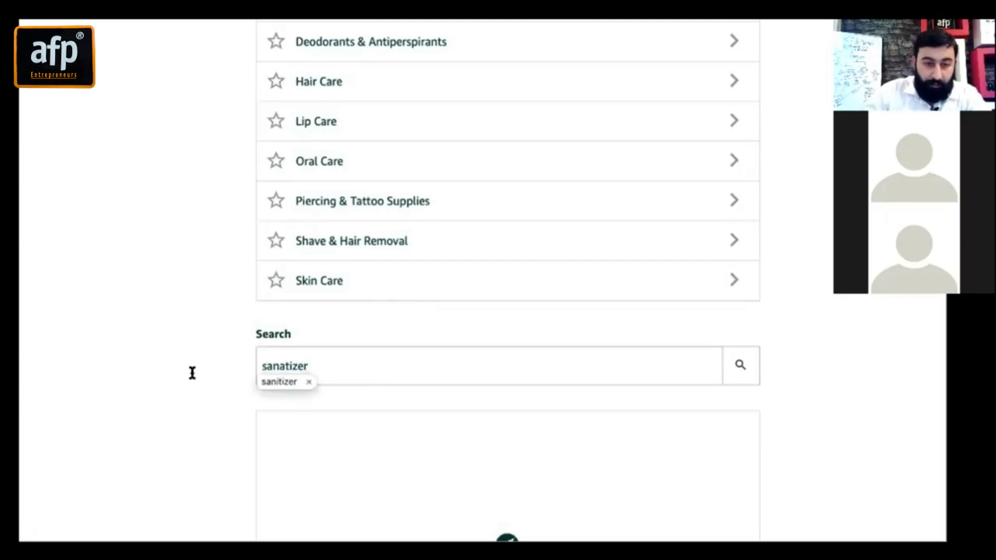
pyautogui.click(274, 384)
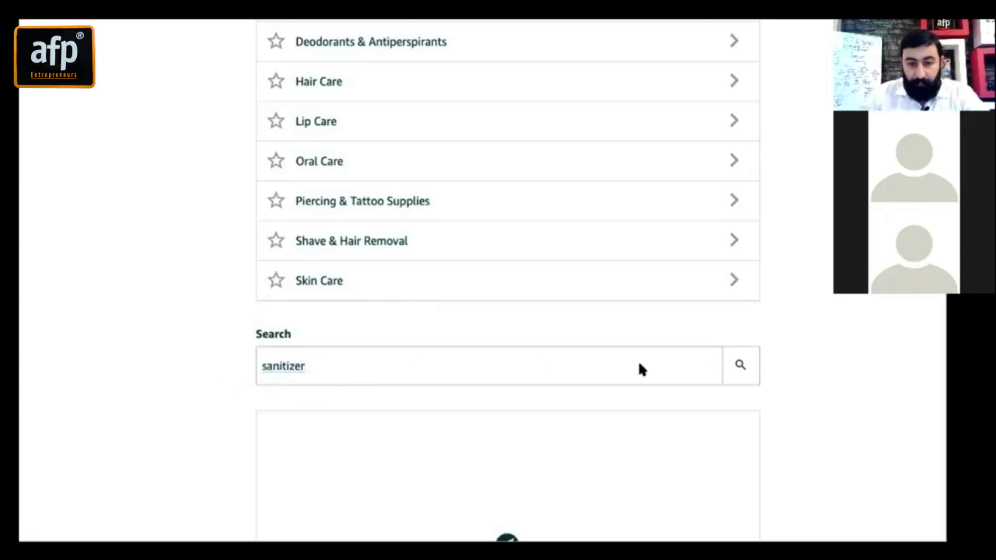
pyautogui.click(737, 371)
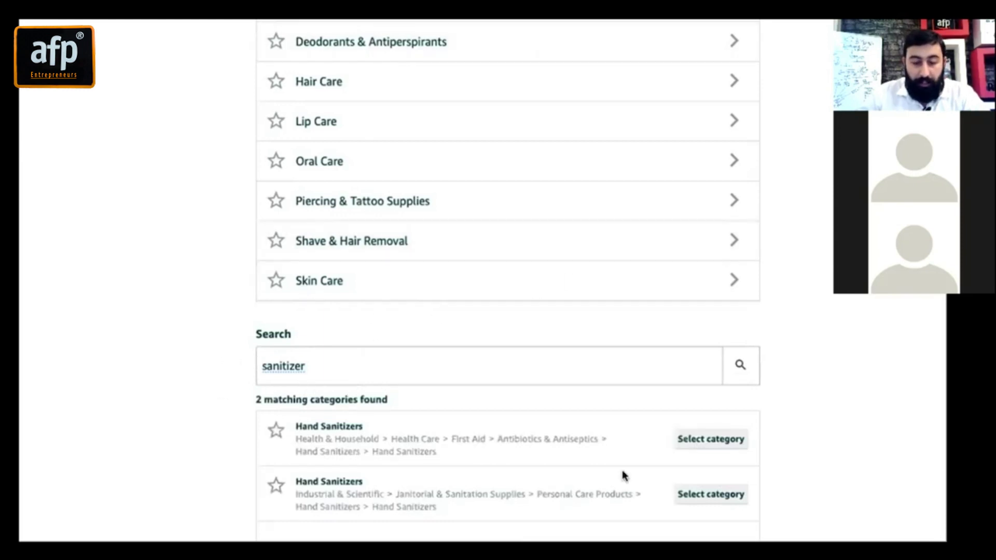
# Select the Hand Sanitizers category under Health & Household > Health Care > First Aid > Antibiotics & Antiseptics.
pyautogui.scroll(-2, 775, 377)
pyautogui.scroll(-2, 808, 386)
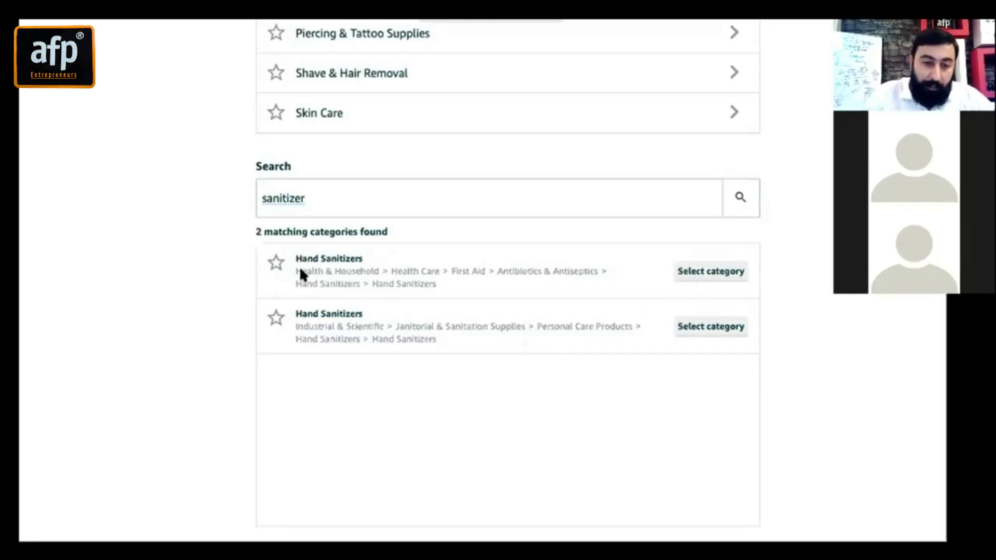
pyautogui.click(696, 271)
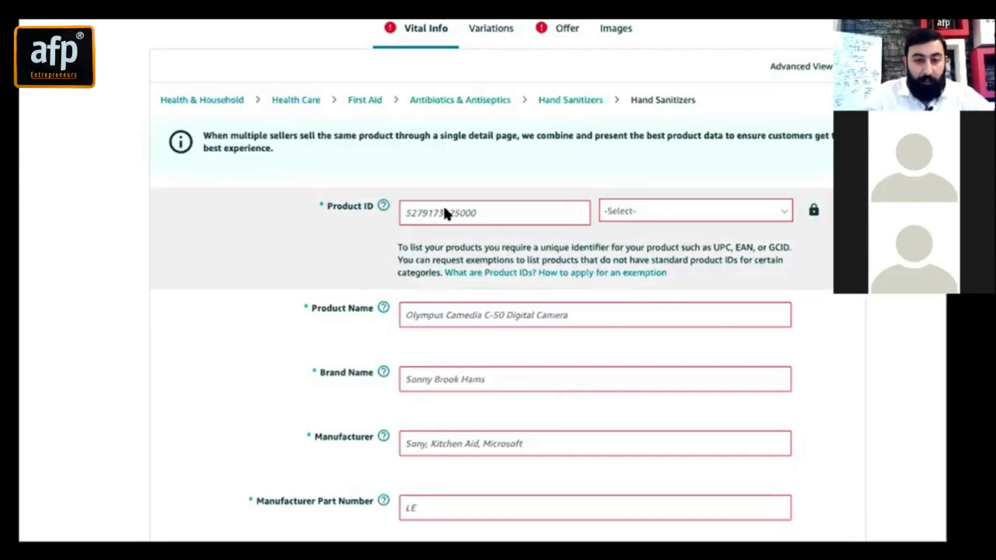
# Start the Product ID entry and choose GTIN as its identifier type.
pyautogui.click(444, 205)
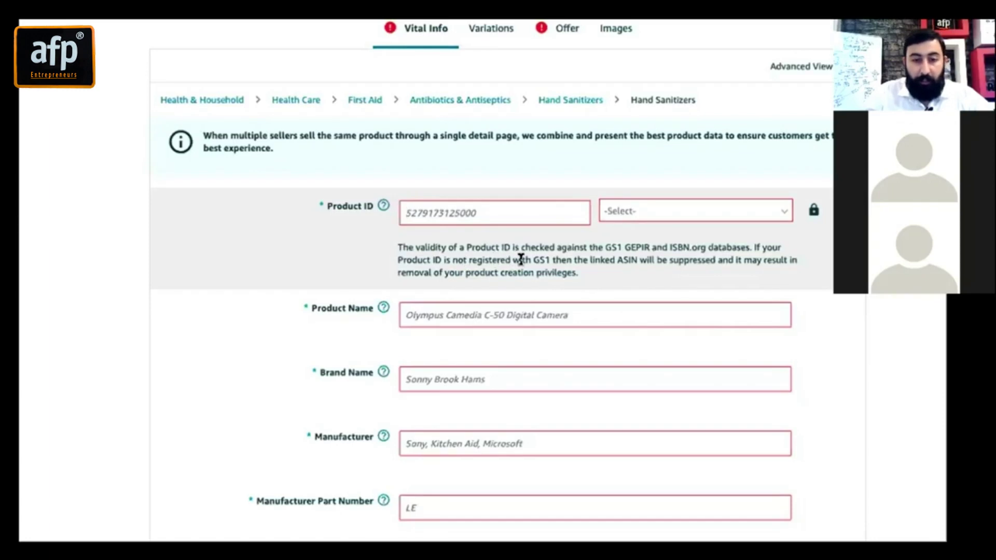
pyautogui.click(683, 206)
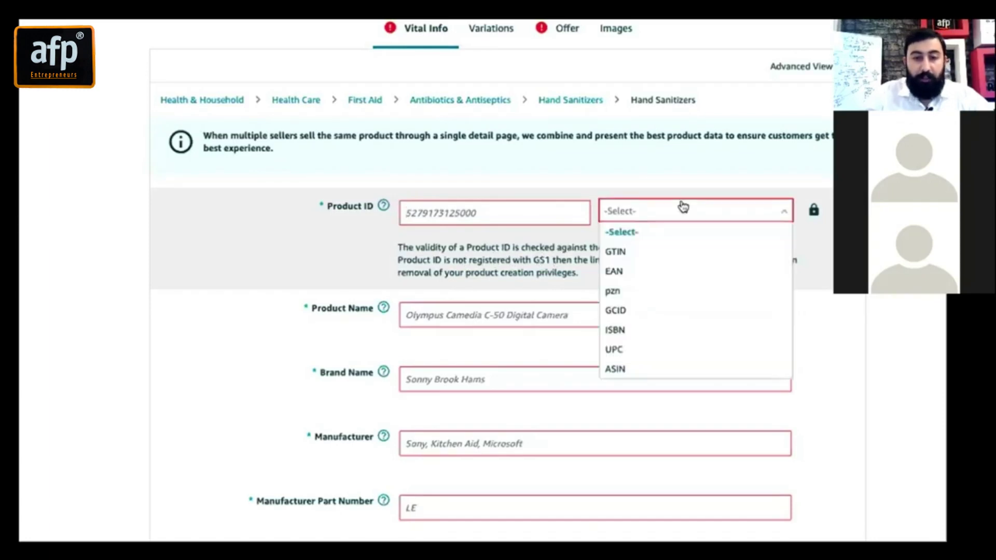
pyautogui.click(660, 258)
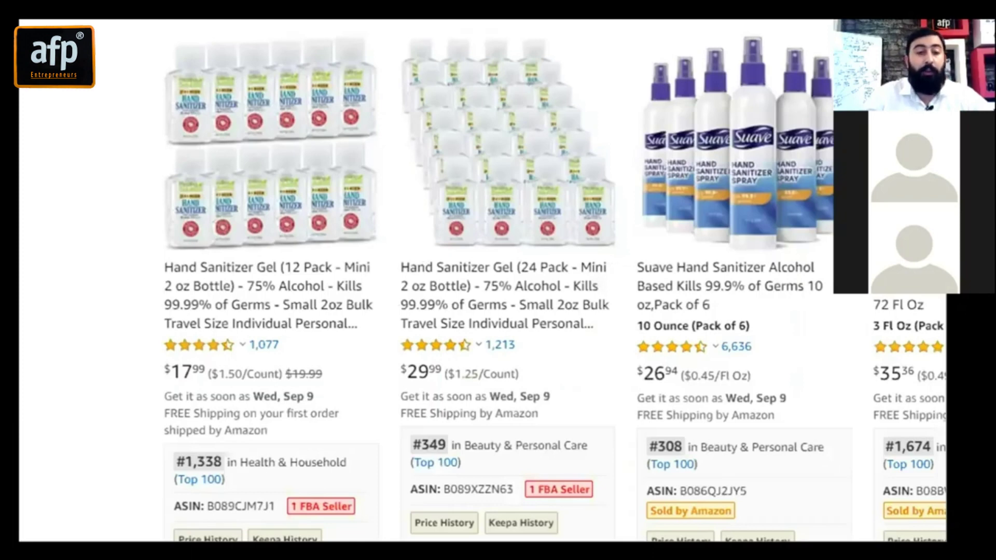
# Switch to the local Chrome browser and search the web for "gs1" in a new tab.
pyautogui.hotkey('ctrl', 't')
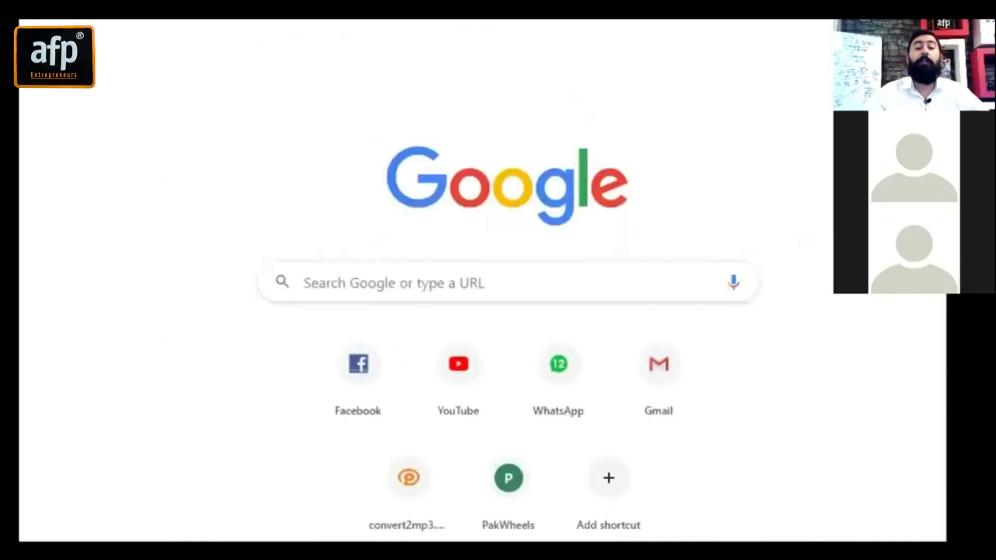
pyautogui.click(311, 20)
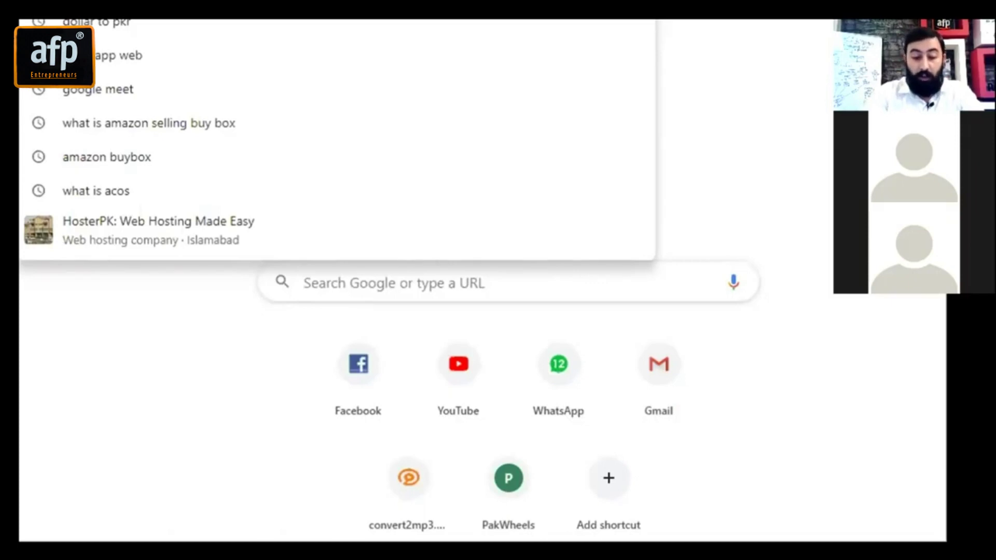
pyautogui.write('gs1')
pyautogui.press('Return')
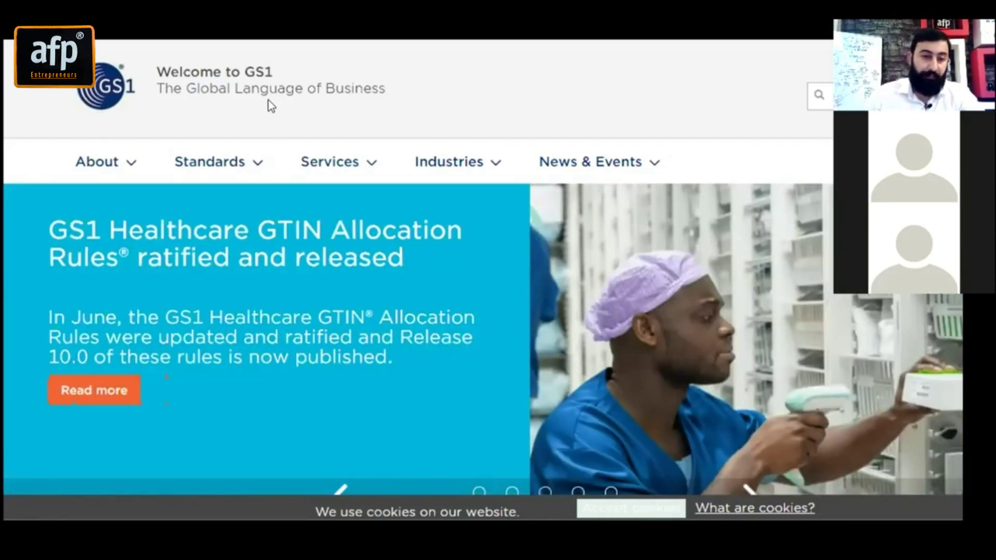
# Look through the GS1 site's sections and open the GEPIR Search by GTIN page from its services.
pyautogui.click(410, 167)
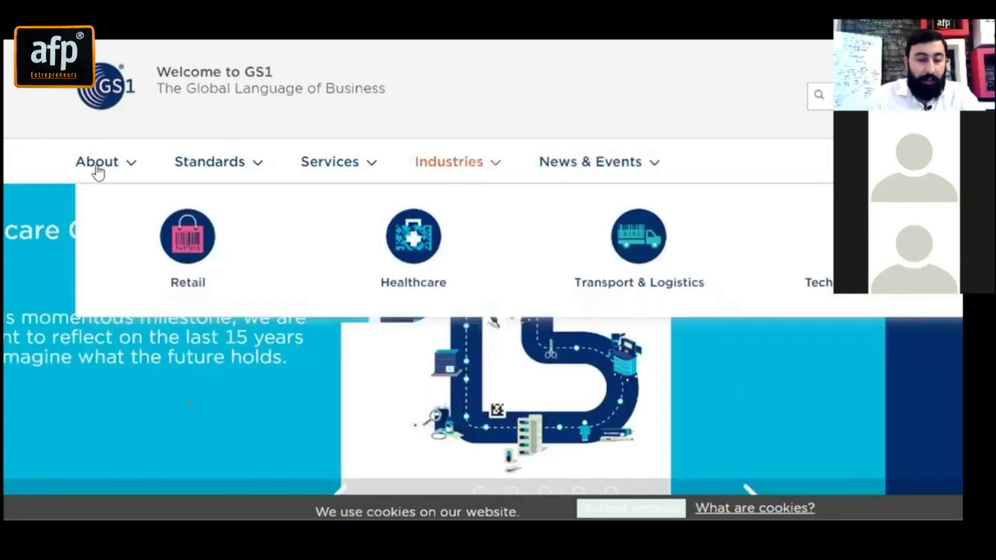
pyautogui.click(98, 165)
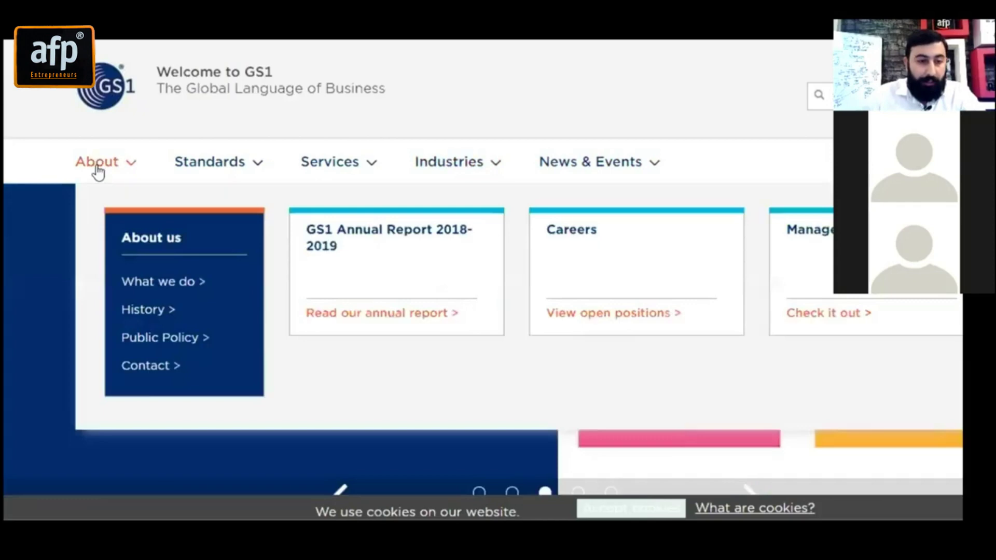
pyautogui.click(203, 176)
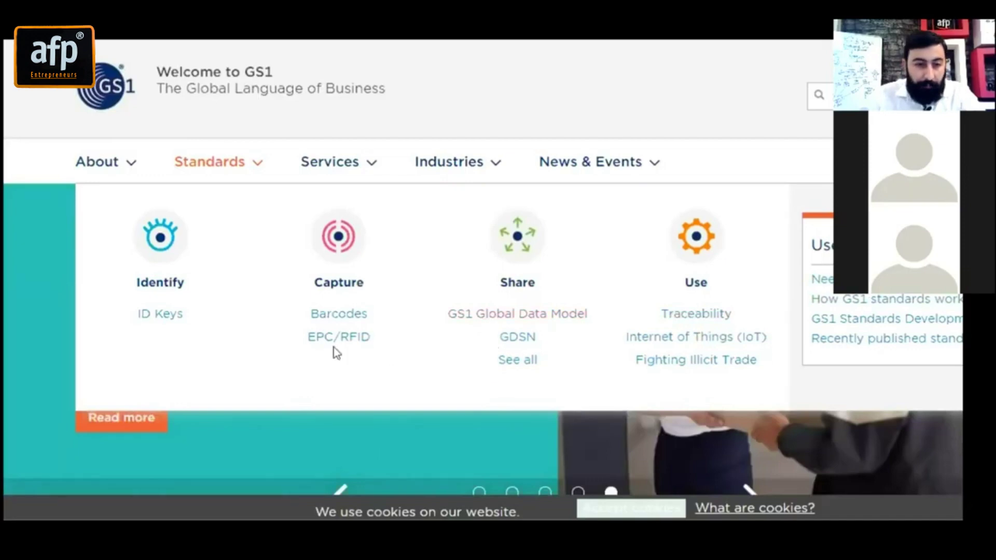
pyautogui.click(364, 171)
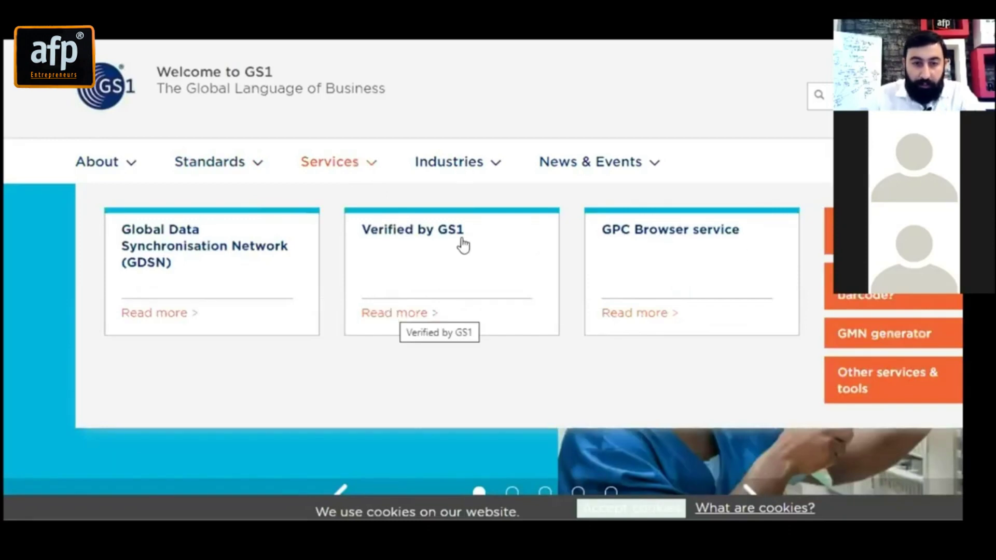
pyautogui.click(846, 296)
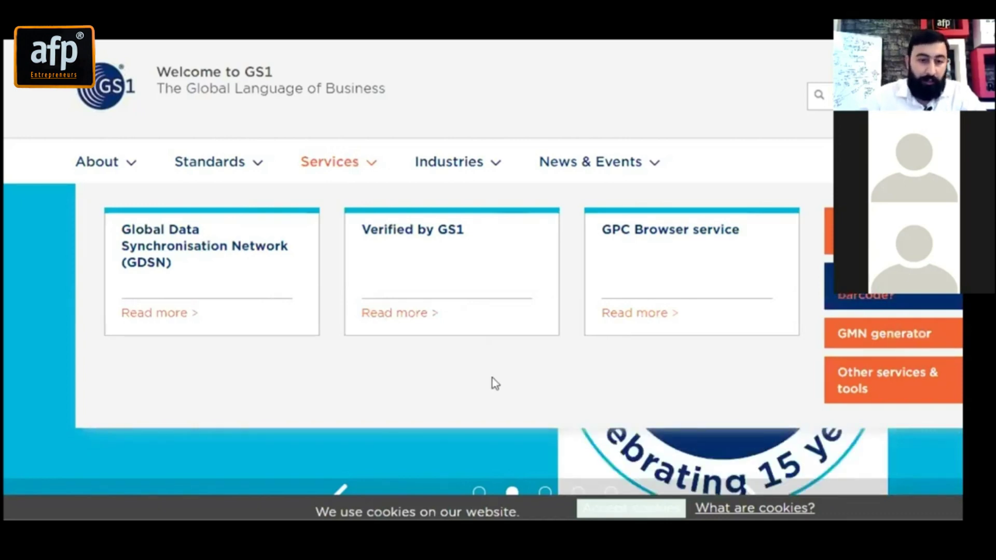
pyautogui.scroll(-2, 467, 265)
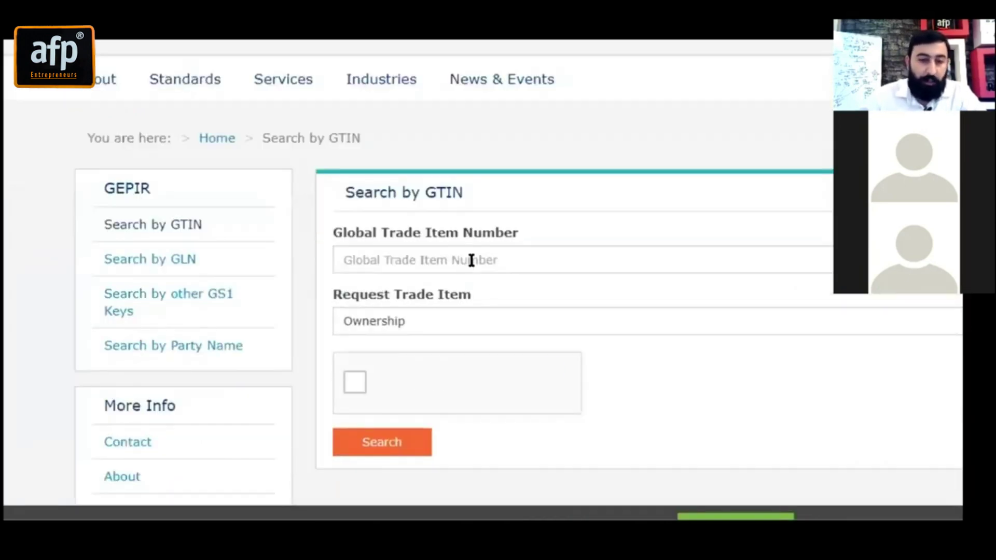
pyautogui.click(470, 261)
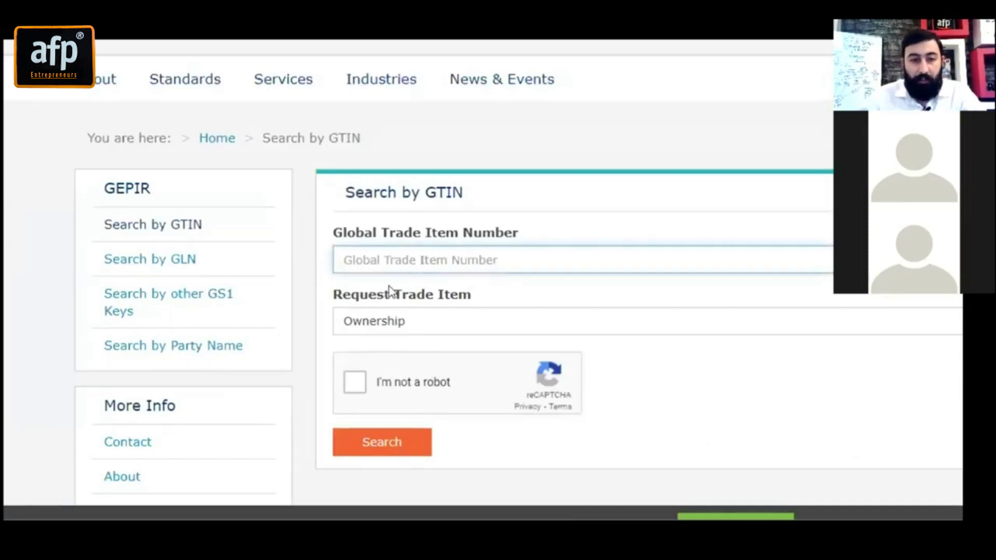
pyautogui.scroll(-2, 395, 291)
pyautogui.click(369, 365)
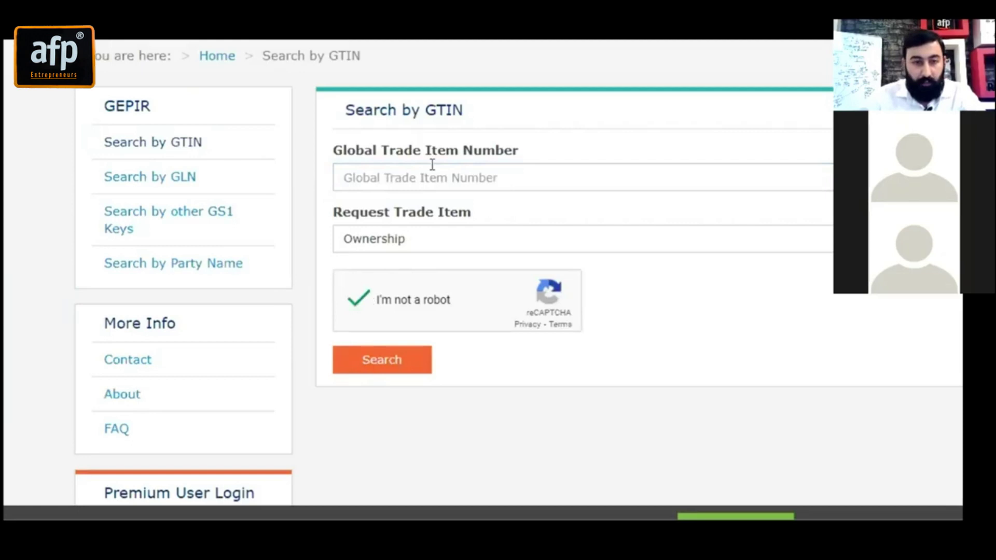
pyautogui.click(433, 172)
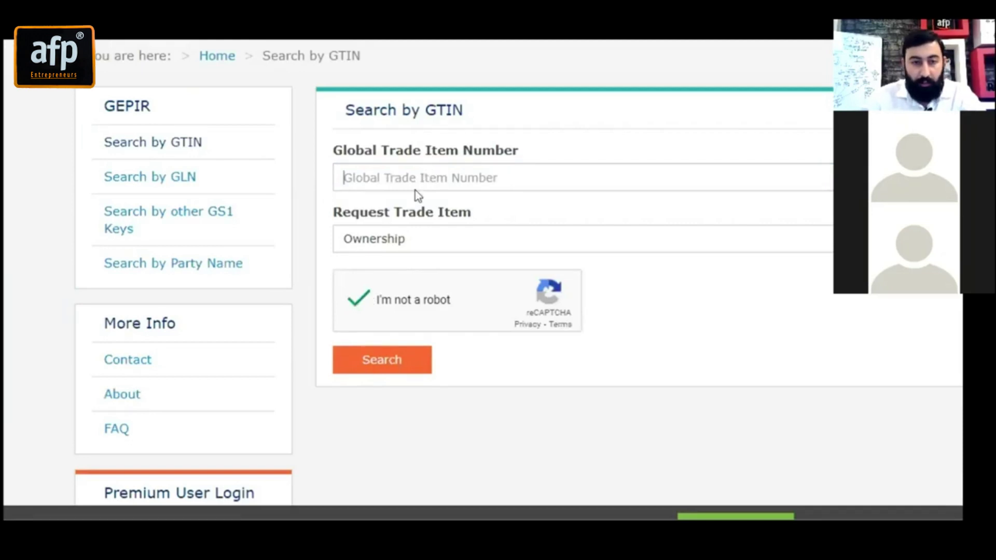
pyautogui.write('123123144433')
pyautogui.click(408, 370)
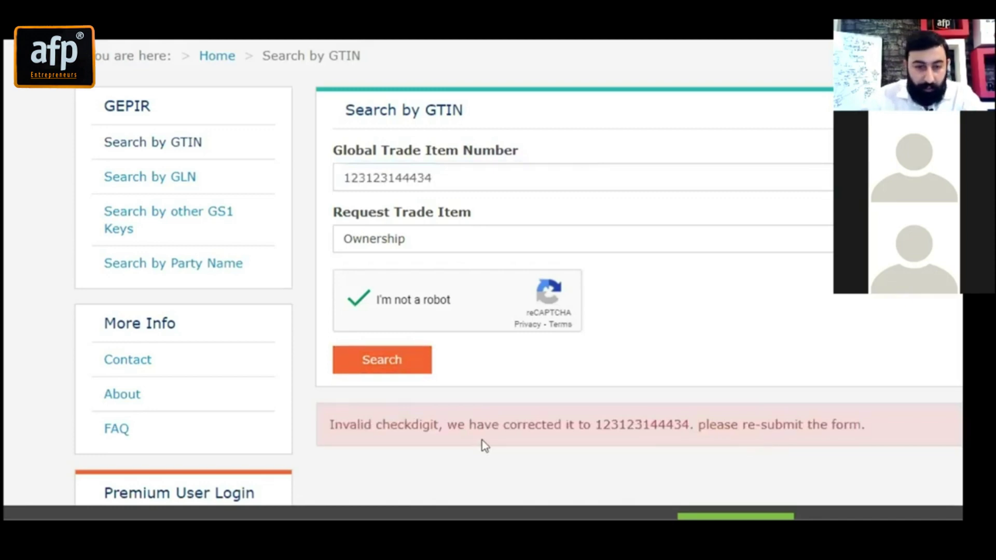
# Clear the Global Trade Item Number and submit the GTIN search with the field empty.
pyautogui.doubleClick(409, 185)
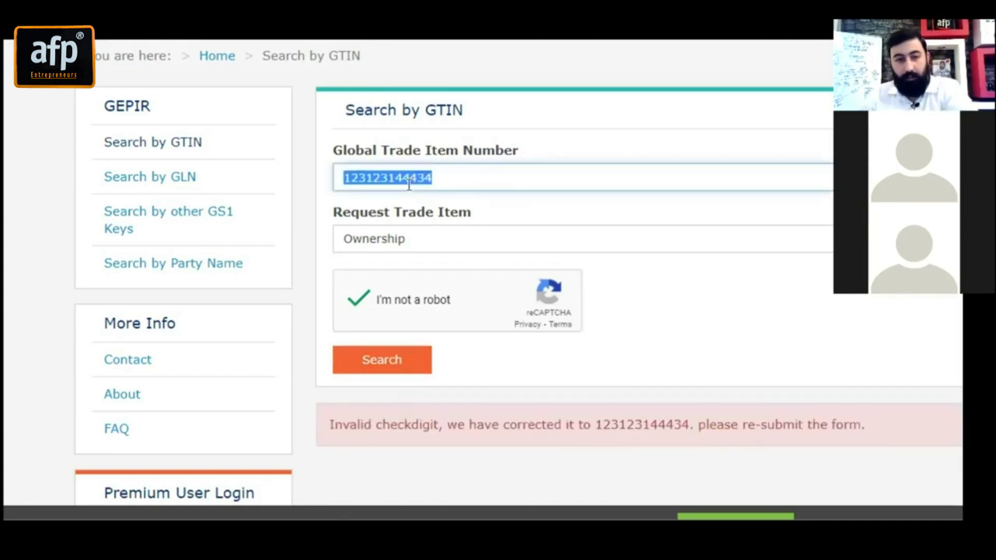
pyautogui.press('BackSpace')
pyautogui.click(372, 358)
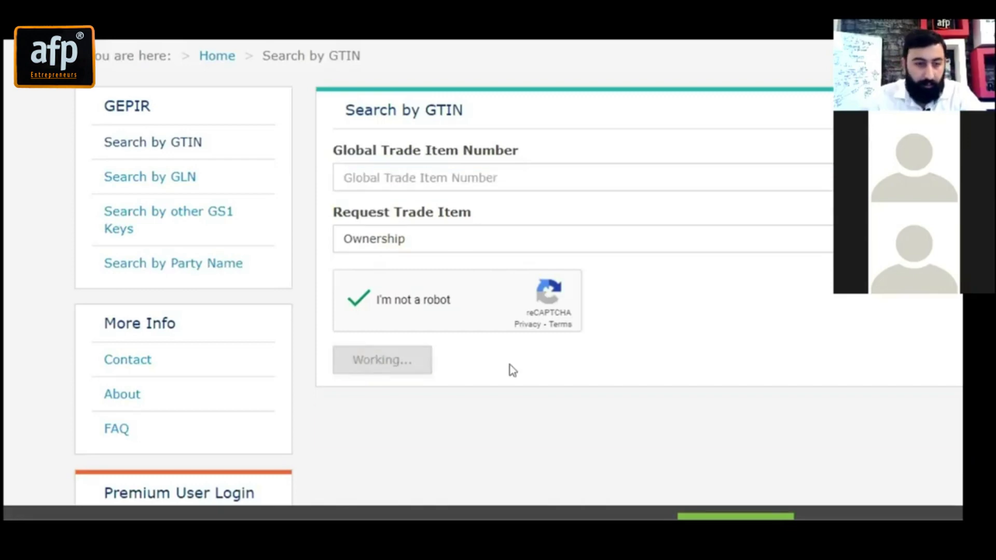
pyautogui.scroll(-1, 519, 332)
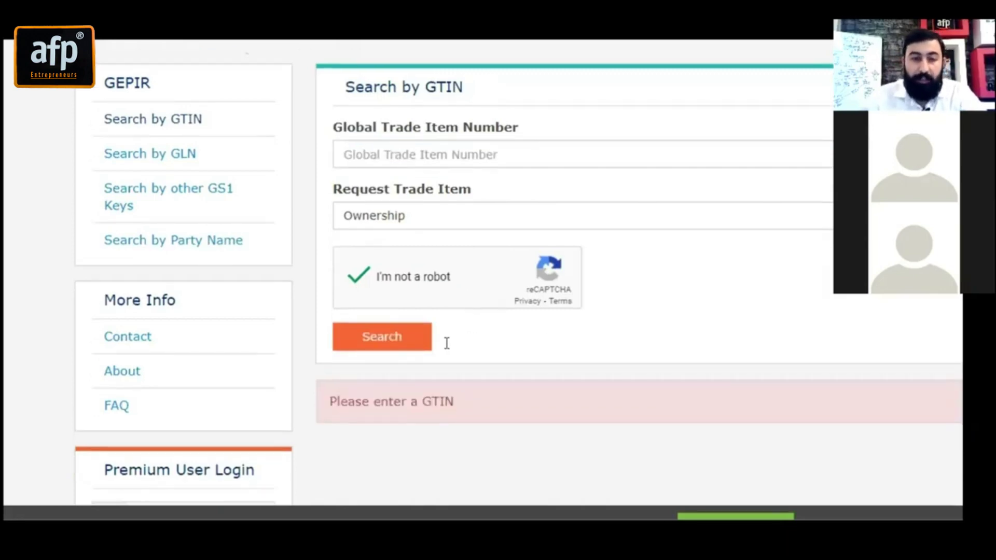
pyautogui.scroll(4, 446, 343)
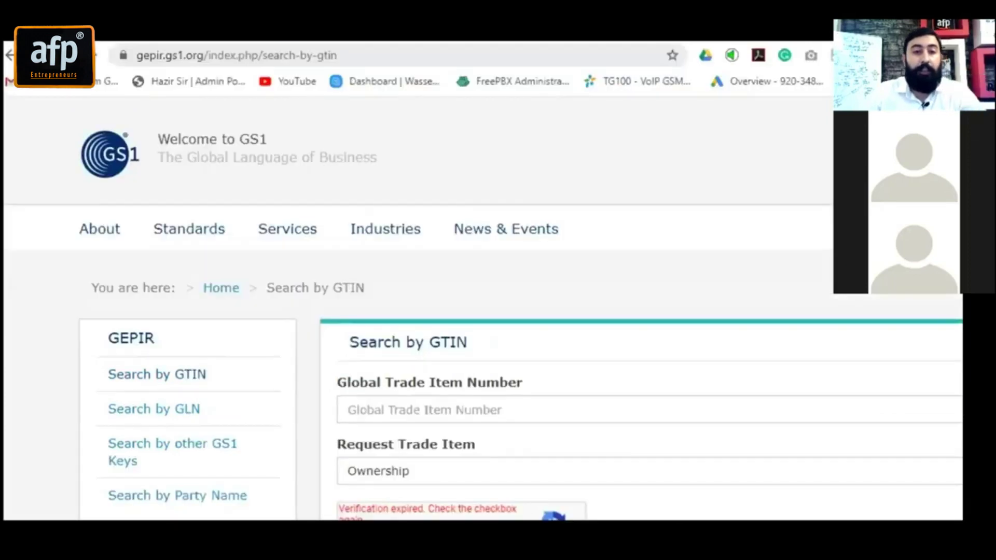
# Highlight the full web address of the GEPIR Search by GTIN page.
pyautogui.doubleClick(248, 55)
pyautogui.moveTo(242, 55); pyautogui.dragTo(136, 55)
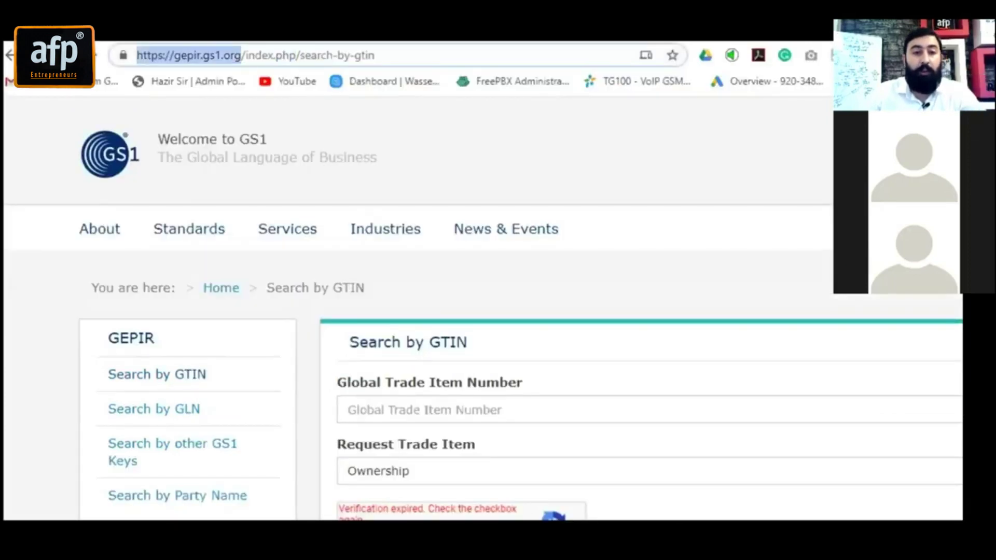
pyautogui.click(244, 55)
pyautogui.hotkey('ctrl', 'a')
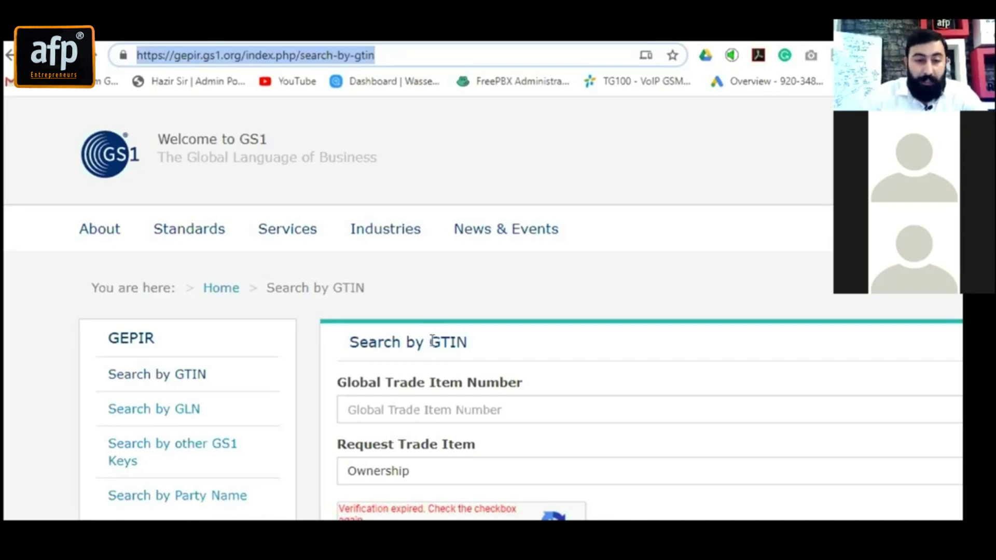
# Return to the GTIN search form, try its search again and activate the Global Trade Item Number field.
pyautogui.click(479, 402)
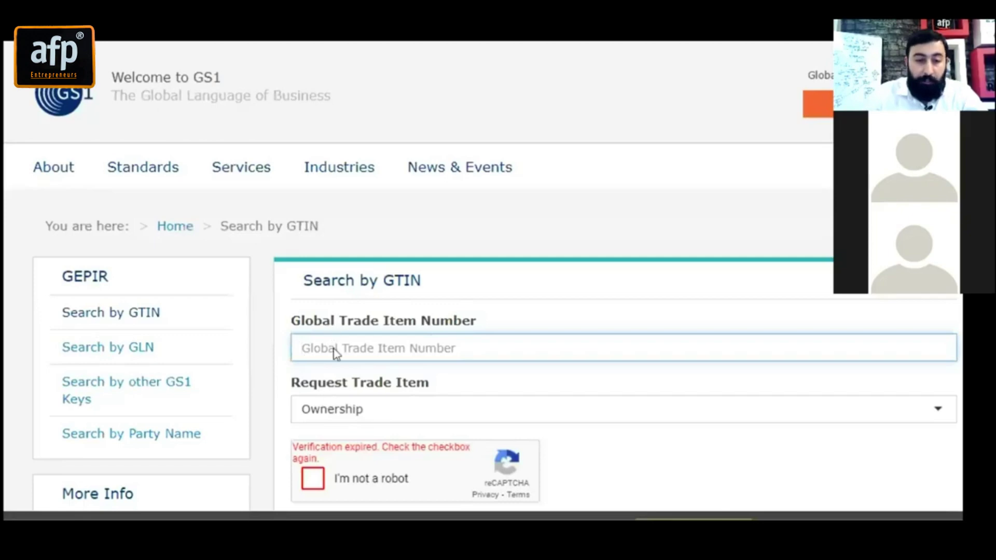
pyautogui.scroll(-2, 333, 349)
pyautogui.scroll(-2, 310, 344)
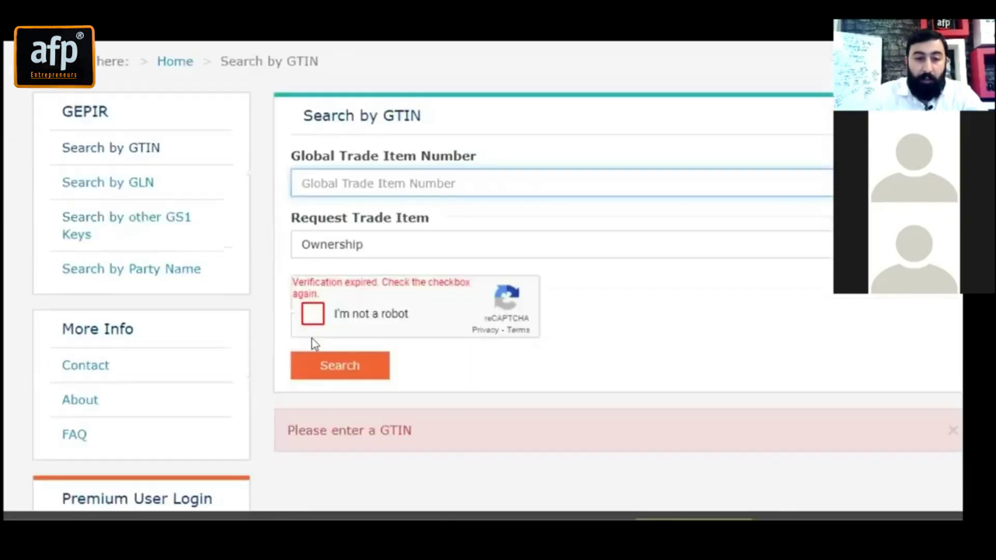
pyautogui.click(320, 366)
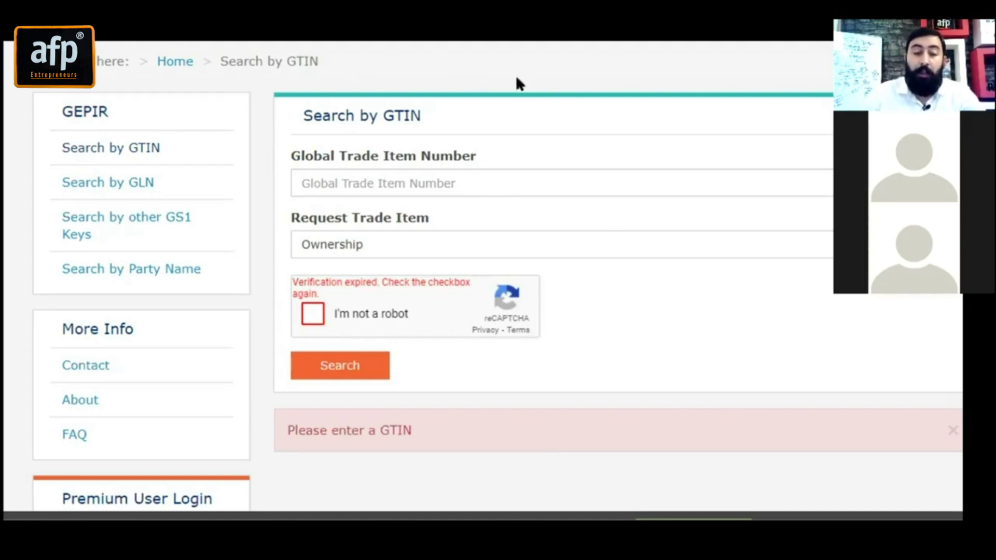
pyautogui.click(481, 186)
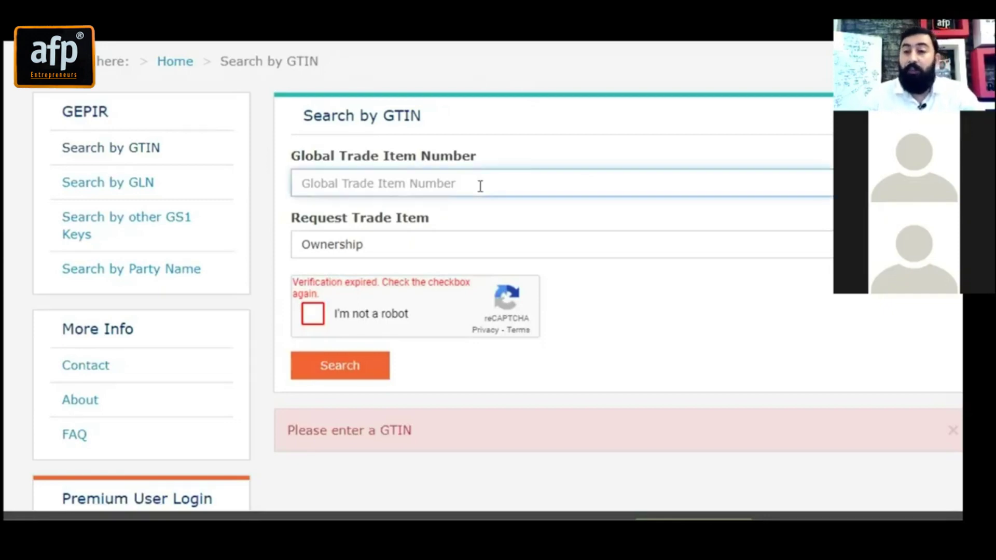